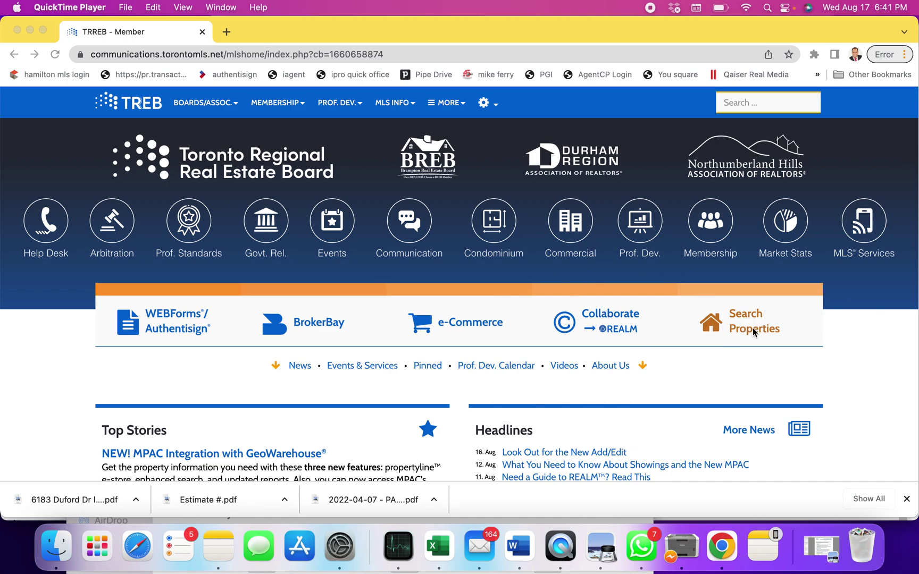
# - Launch Stratus MLS from the TRREB member portal's Search Properties link
pyautogui.click(718, 355)
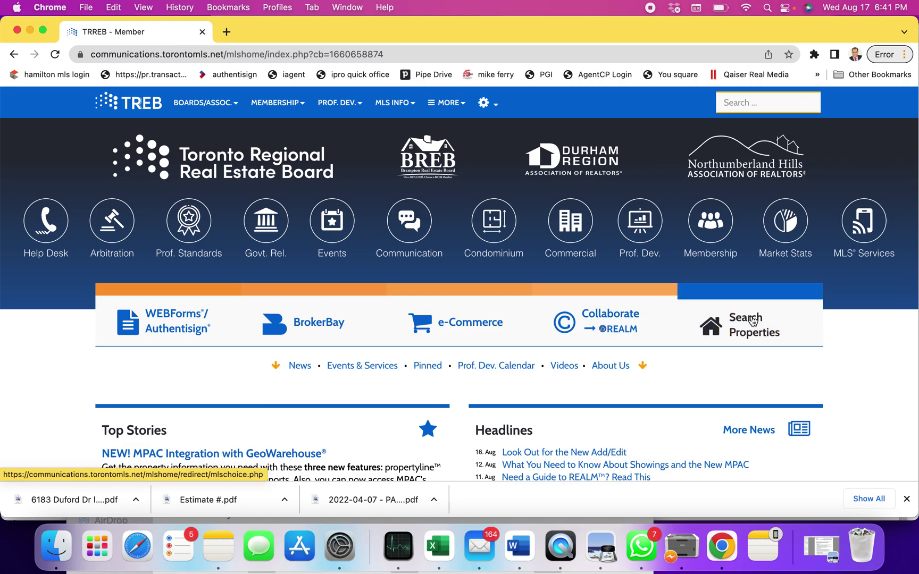
pyautogui.click(755, 315)
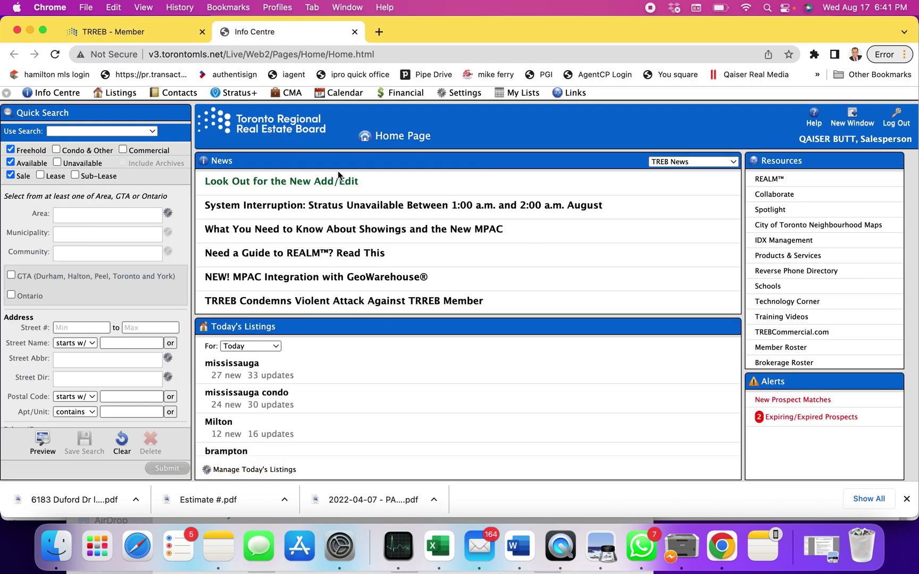
# - Go to the New Search listing page from the Listings menu
pyautogui.click(128, 95)
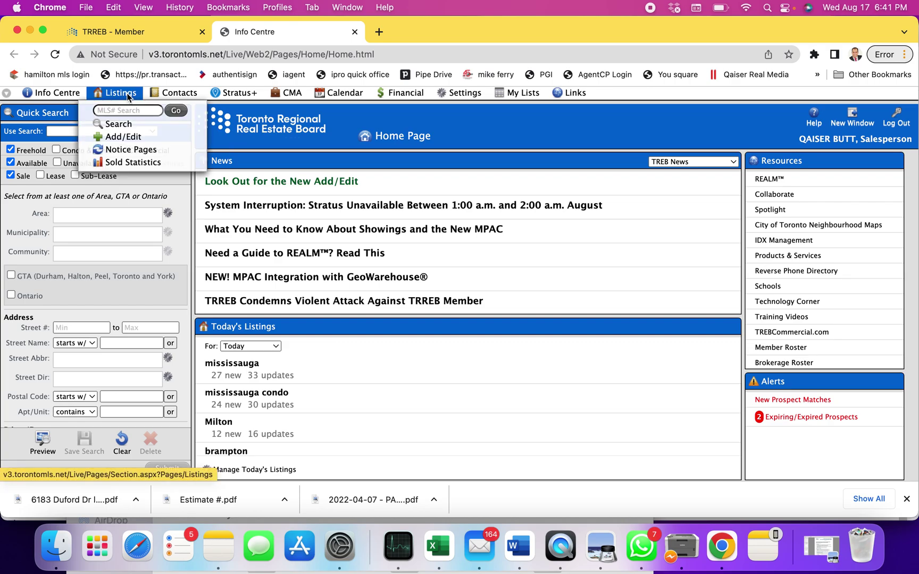
pyautogui.click(122, 125)
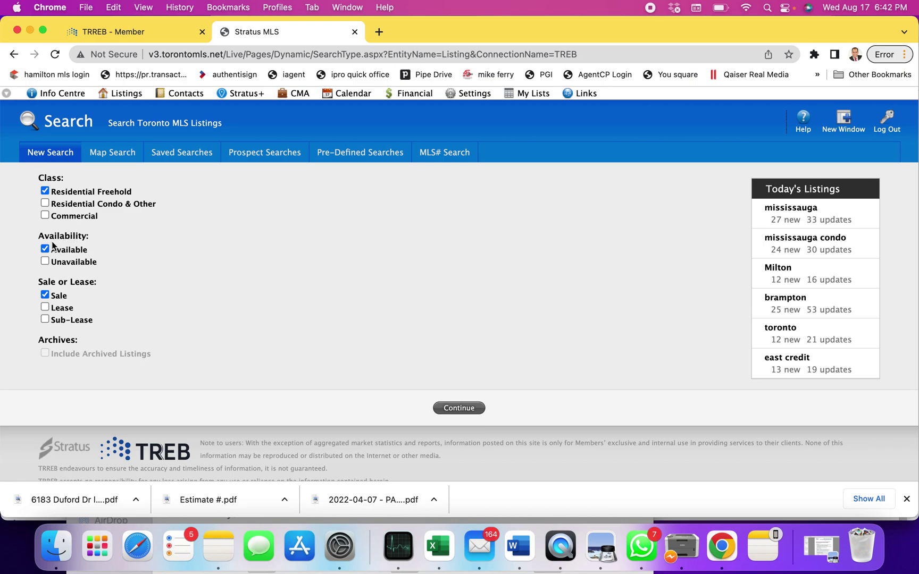
# - Search Unavailable instead of Available freehold sales, excluding archived listings, and continue
pyautogui.click(45, 260)
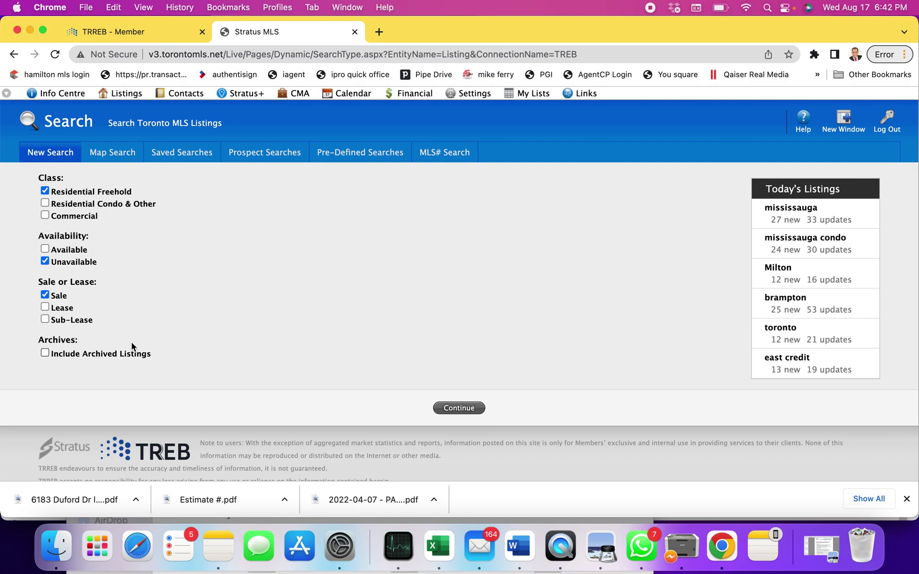
pyautogui.click(45, 261)
pyautogui.click(44, 261)
pyautogui.click(46, 354)
pyautogui.click(46, 355)
pyautogui.click(458, 408)
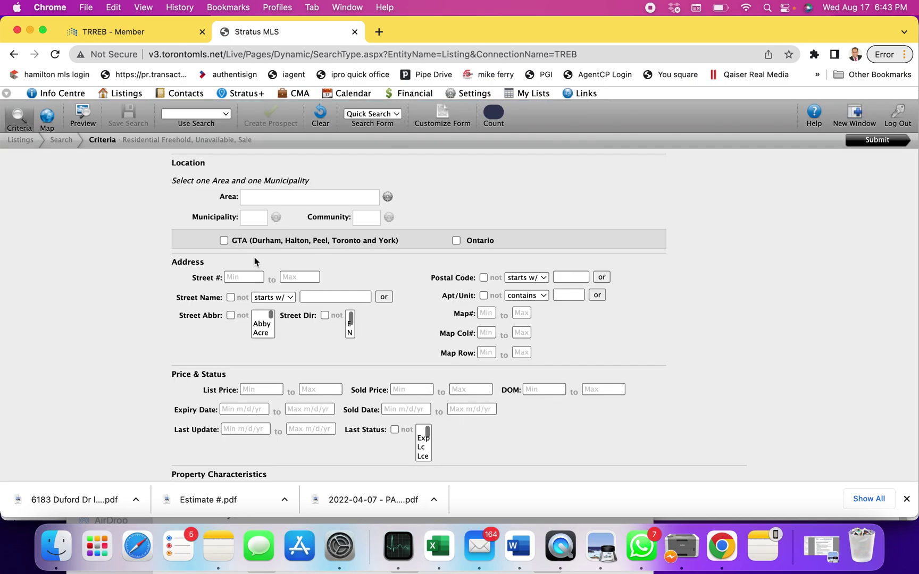
# - Set Area to Peel and Municipality to Mississauga, leaving Community unselected
pyautogui.click(260, 197)
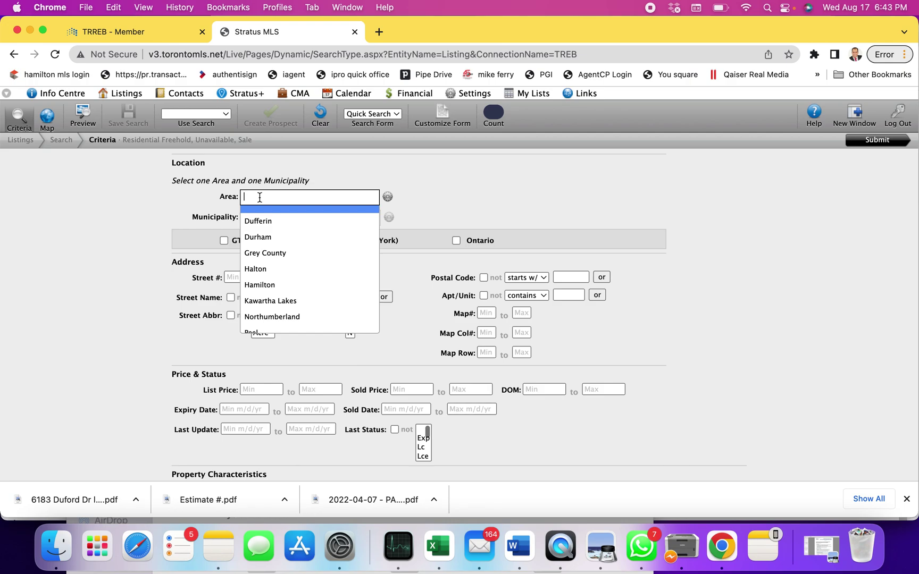
pyautogui.write('pee')
pyautogui.click(258, 206)
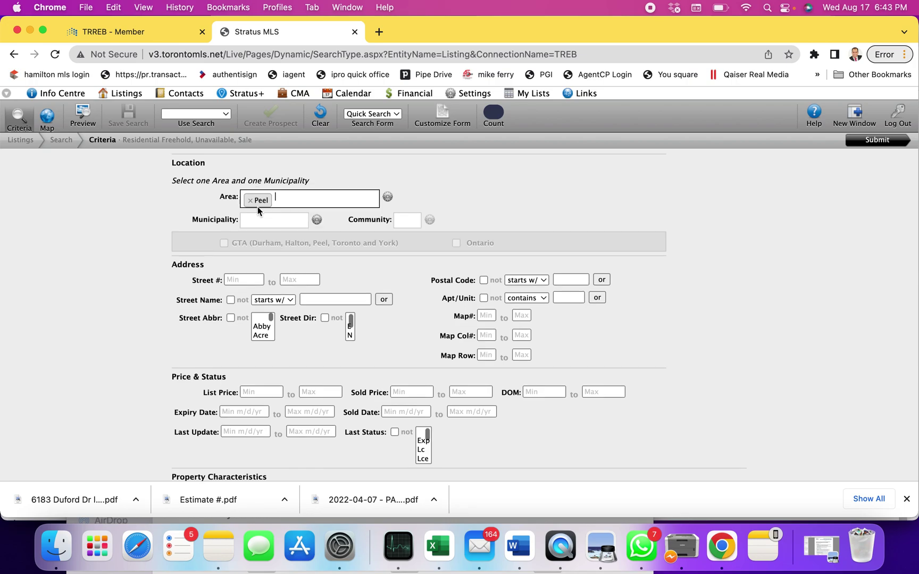
pyautogui.click(258, 219)
pyautogui.write('mi')
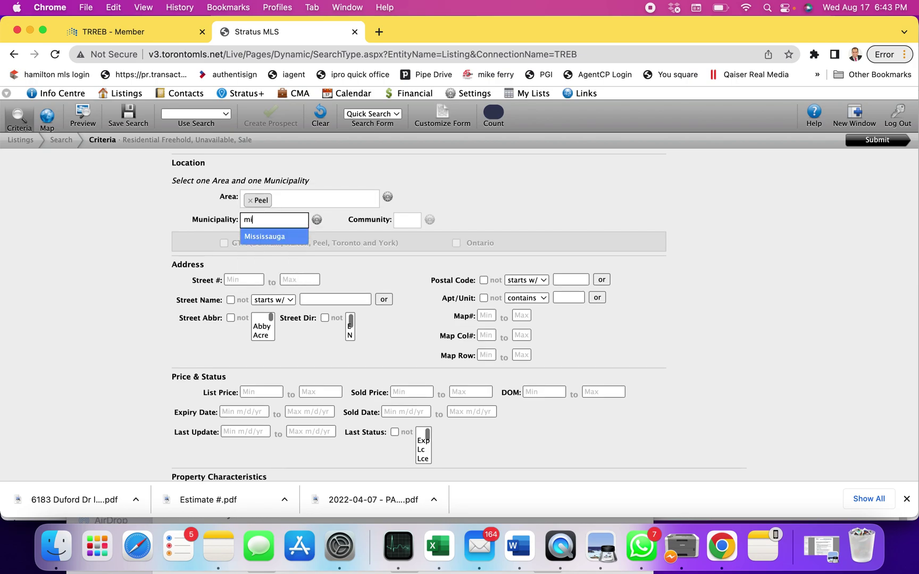
pyautogui.click(266, 237)
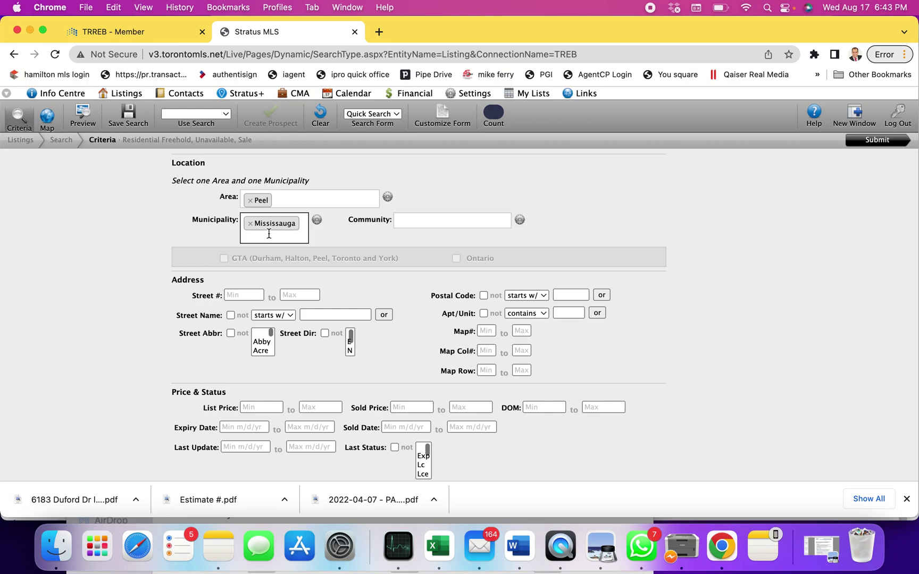
pyautogui.click(412, 223)
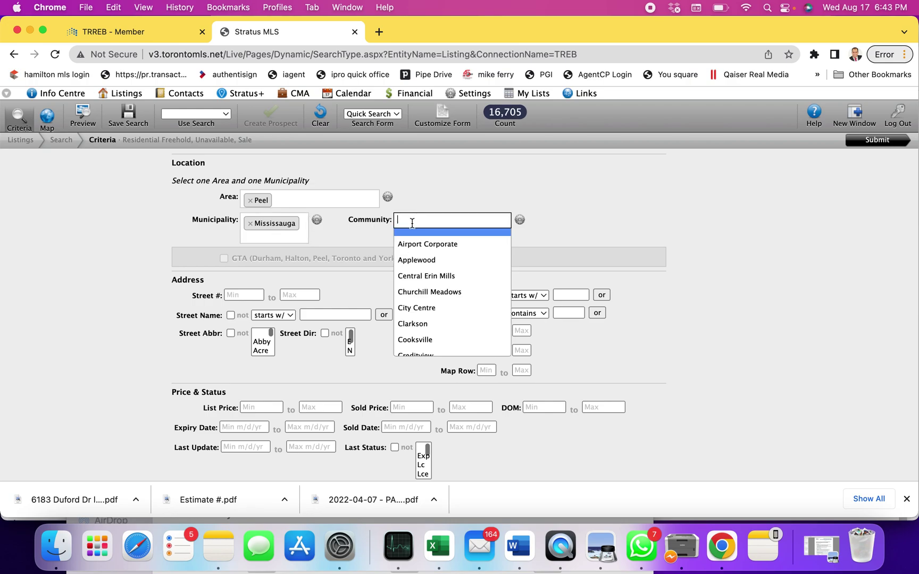
pyautogui.click(437, 202)
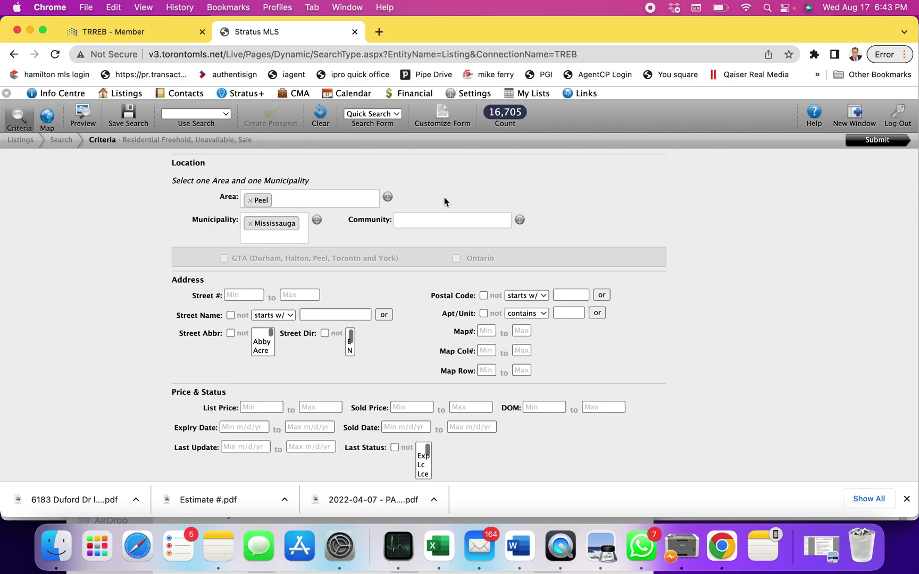
pyautogui.scroll(-1, 385, 289)
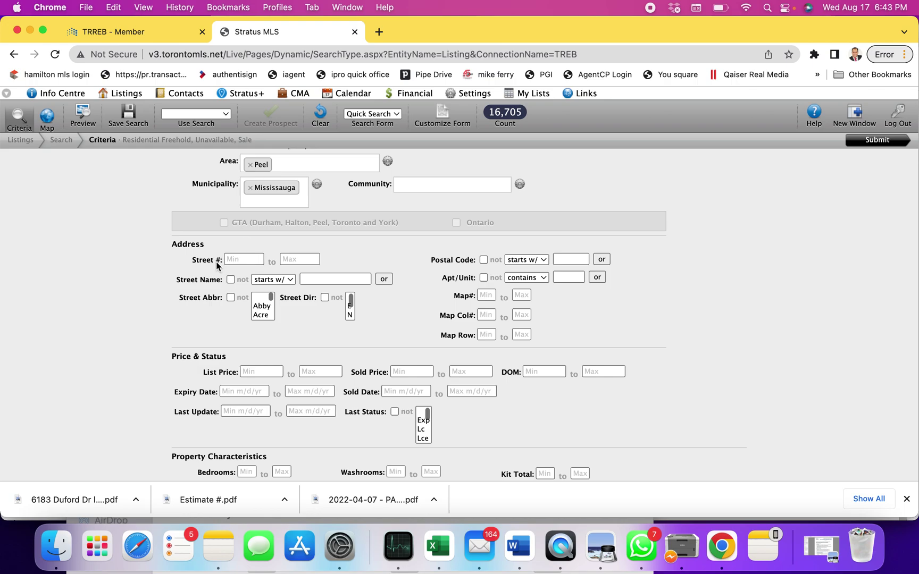
pyautogui.click(237, 260)
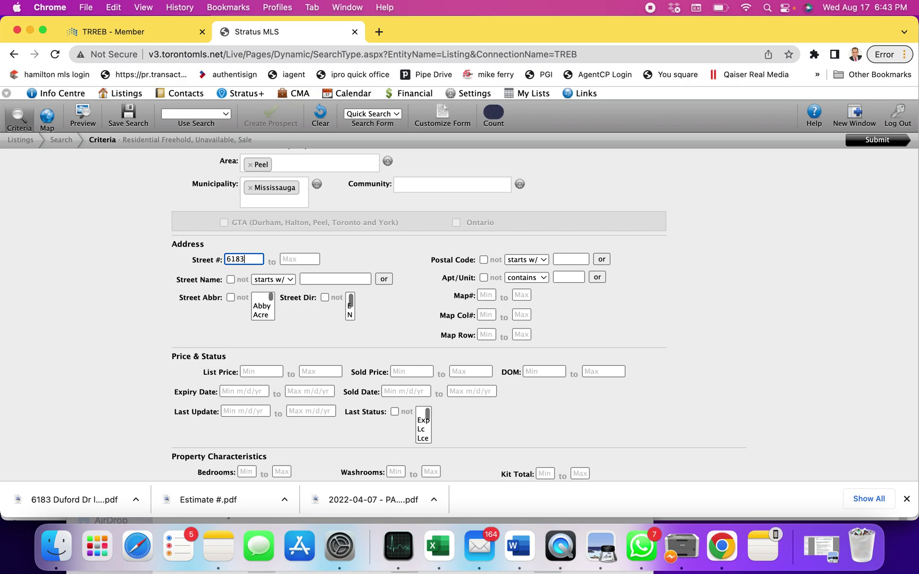
pyautogui.click(306, 259)
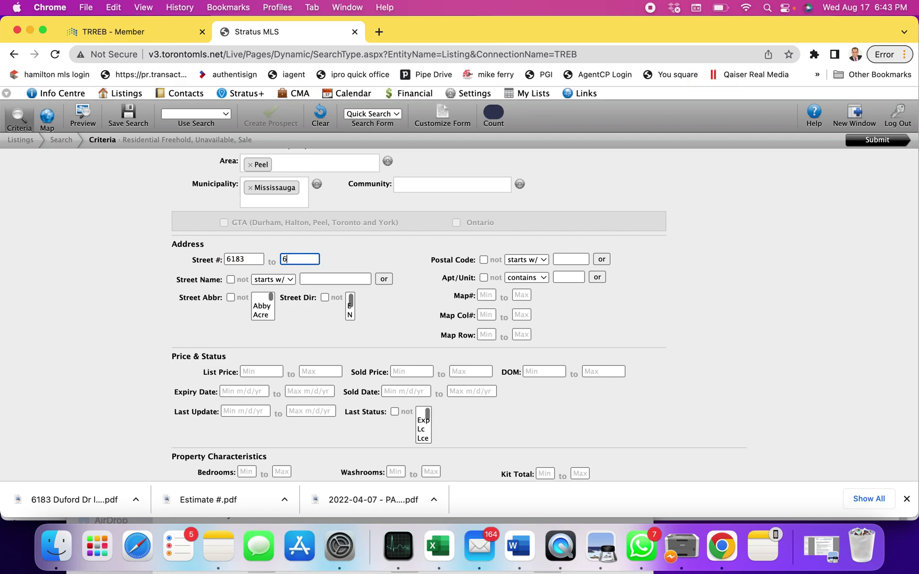
pyautogui.click(324, 277)
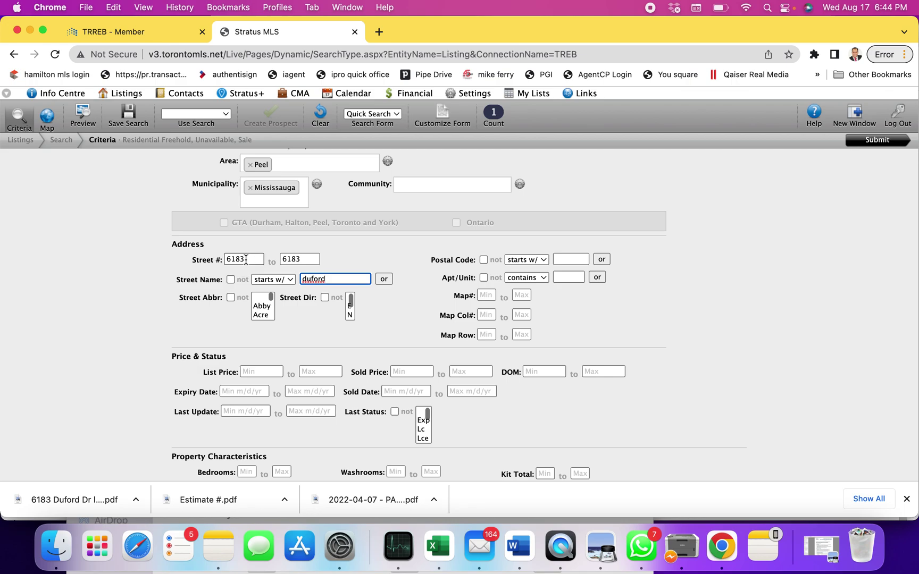
pyautogui.click(300, 259)
pyautogui.click(862, 141)
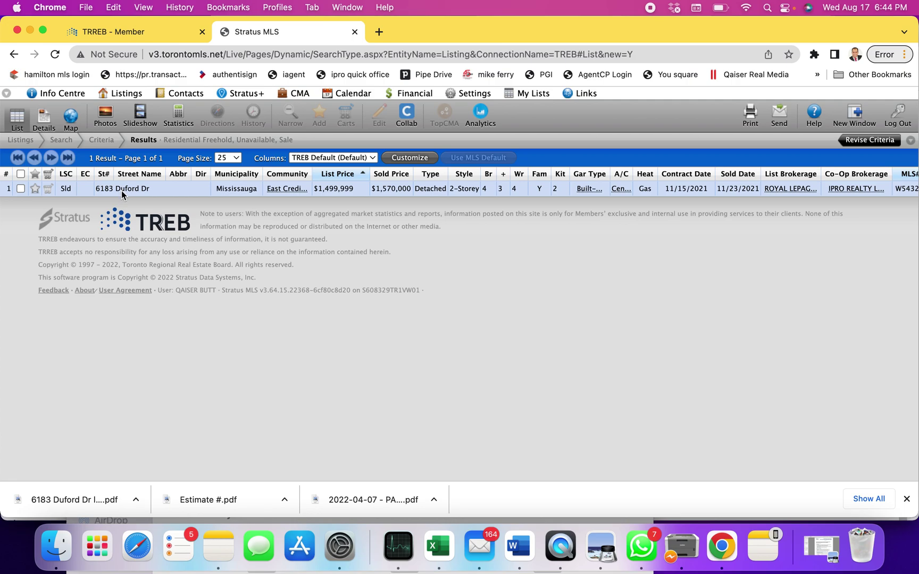
pyautogui.doubleClick(142, 192)
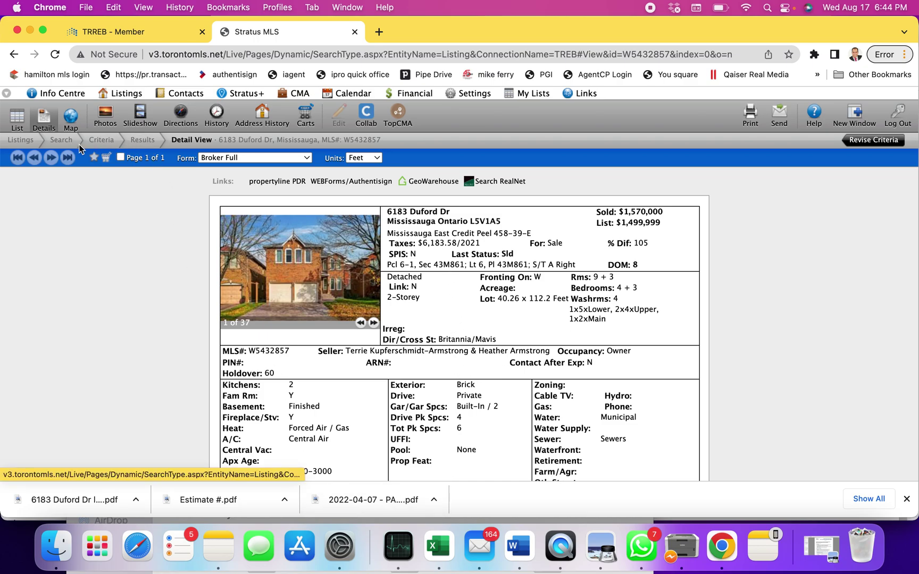
pyautogui.click(60, 142)
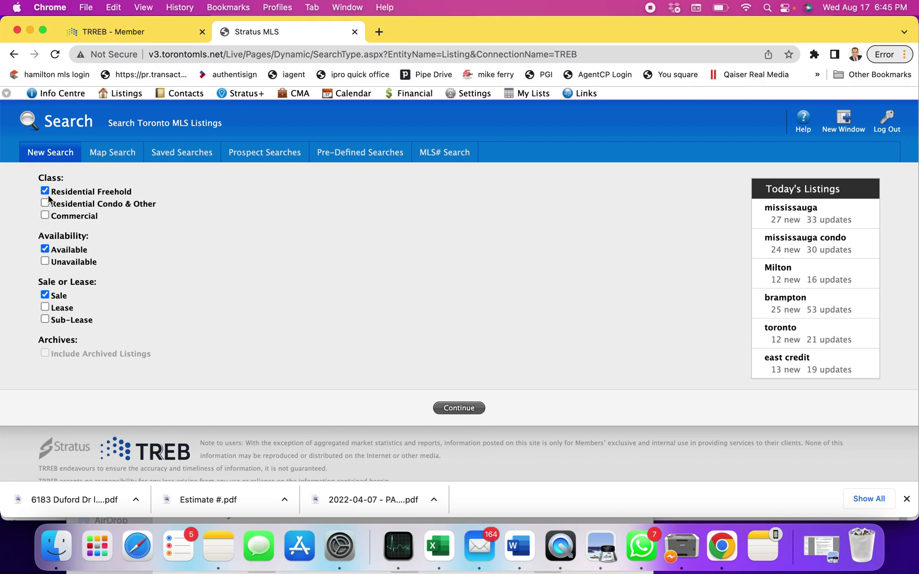
# - Include Unavailable and archived listings in the search and continue to the criteria
pyautogui.click(45, 262)
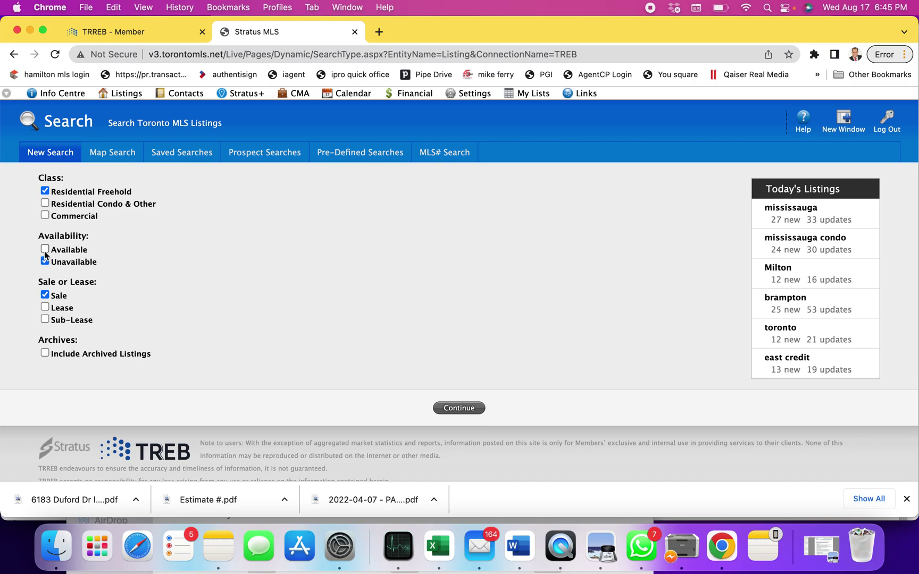
pyautogui.click(44, 354)
pyautogui.click(467, 407)
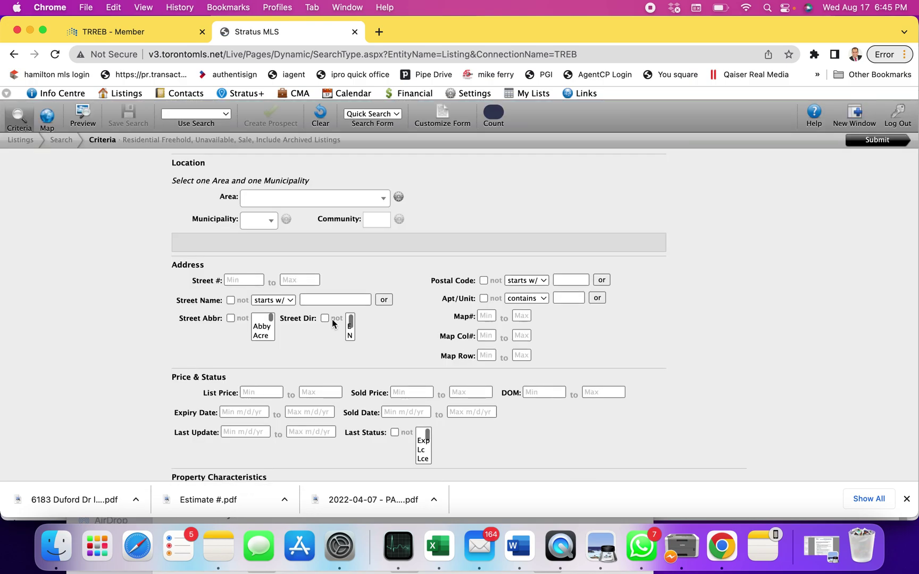
# - Set Area to Peel and Municipality to Mississauga
pyautogui.click(304, 202)
pyautogui.write('pe')
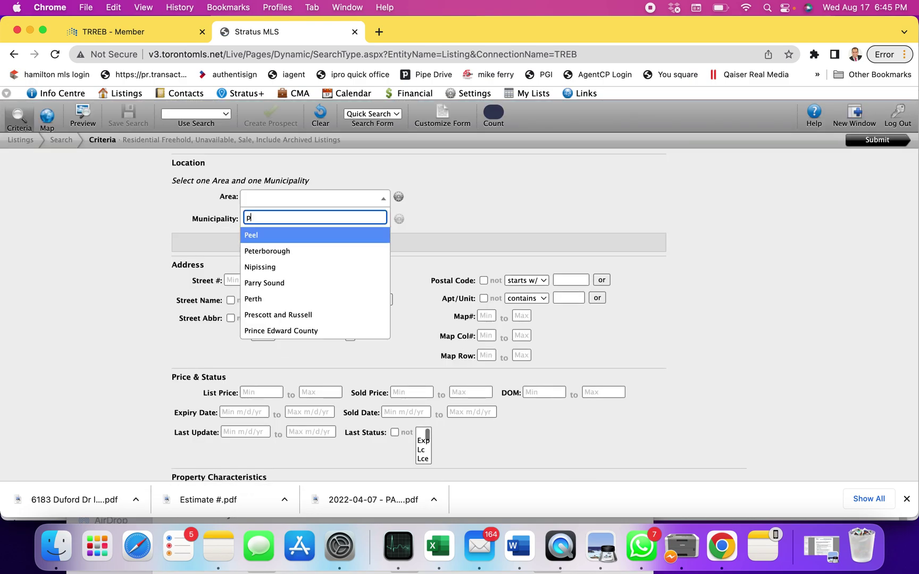
pyautogui.click(265, 234)
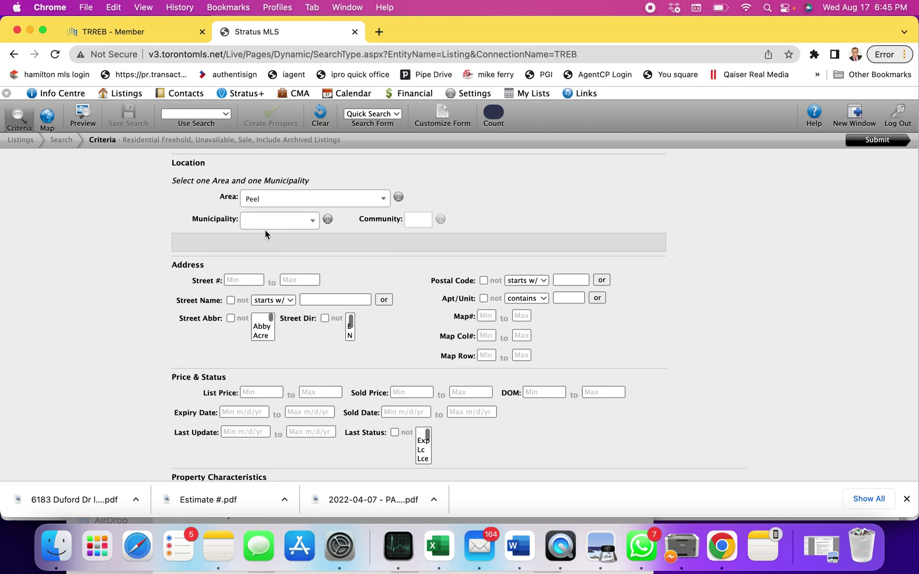
pyautogui.click(265, 222)
pyautogui.write('mi')
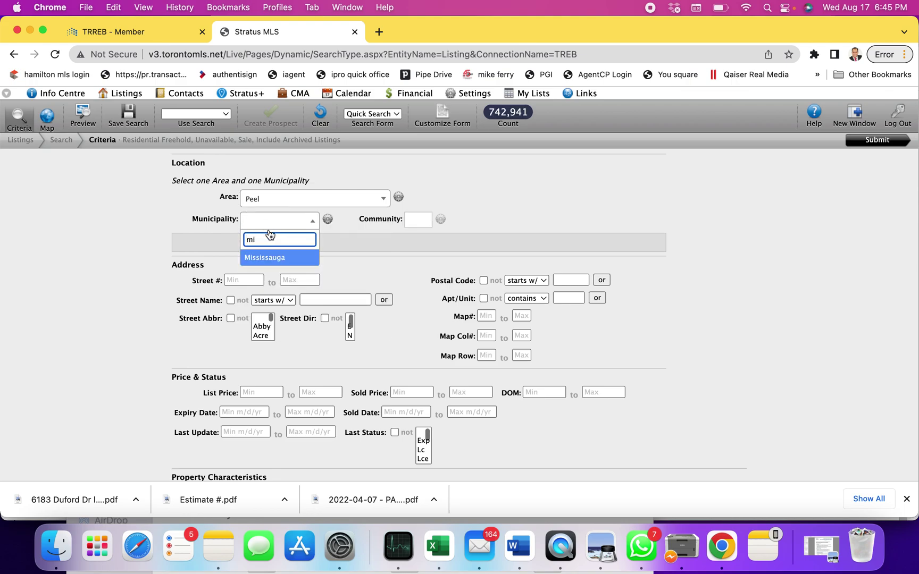
pyautogui.click(263, 258)
pyautogui.click(249, 280)
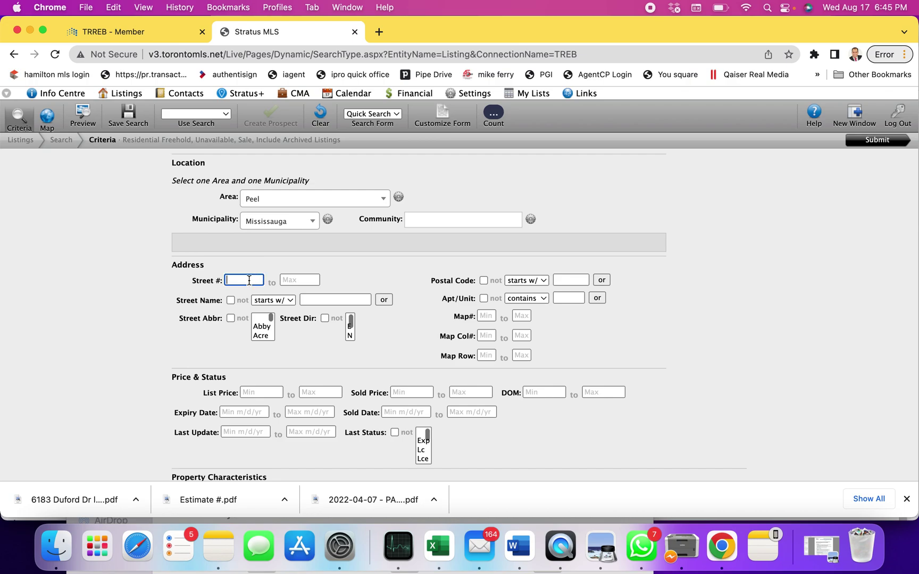
pyautogui.click(299, 280)
pyautogui.click(342, 299)
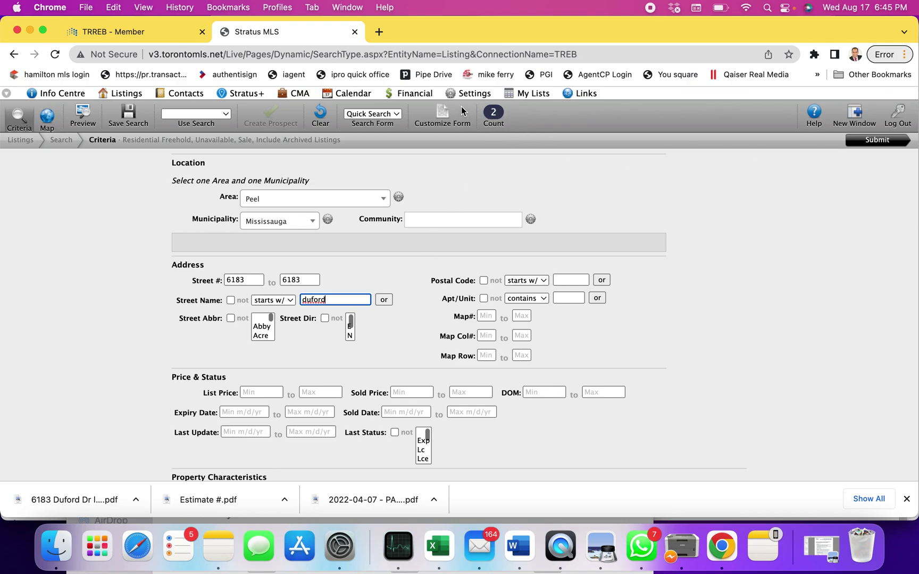
# - Run the search and review the full details of the November 2021 Duford sale
pyautogui.click(861, 143)
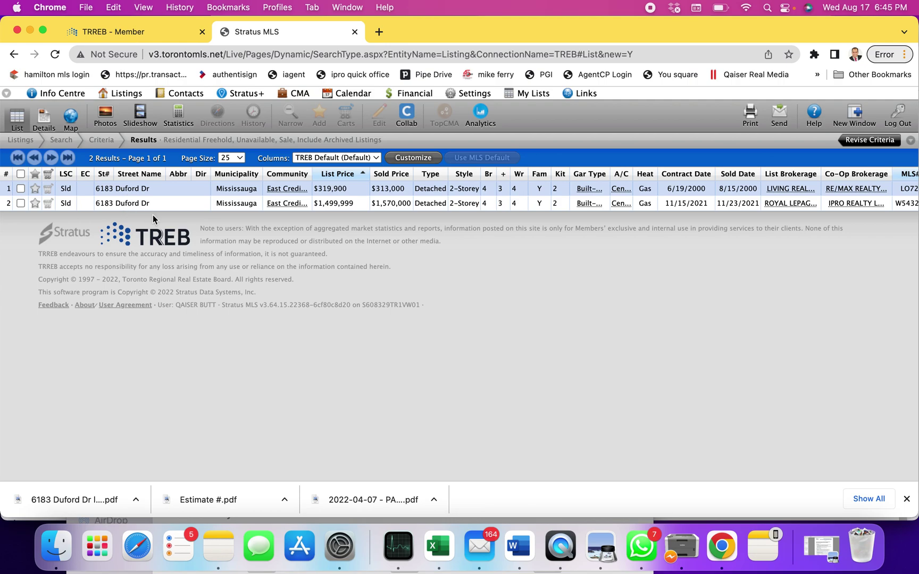
pyautogui.doubleClick(124, 202)
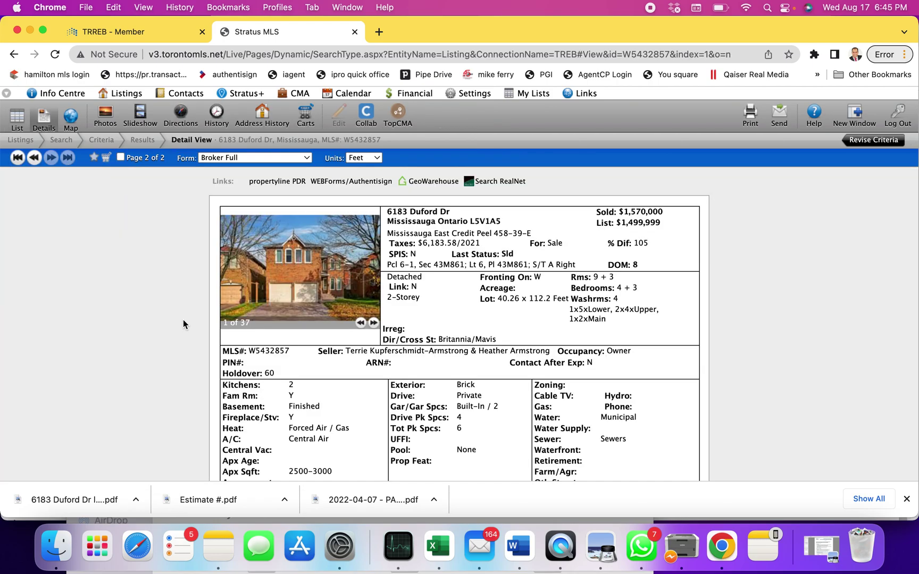
pyautogui.scroll(-10, 182, 320)
pyautogui.scroll(-3, 182, 319)
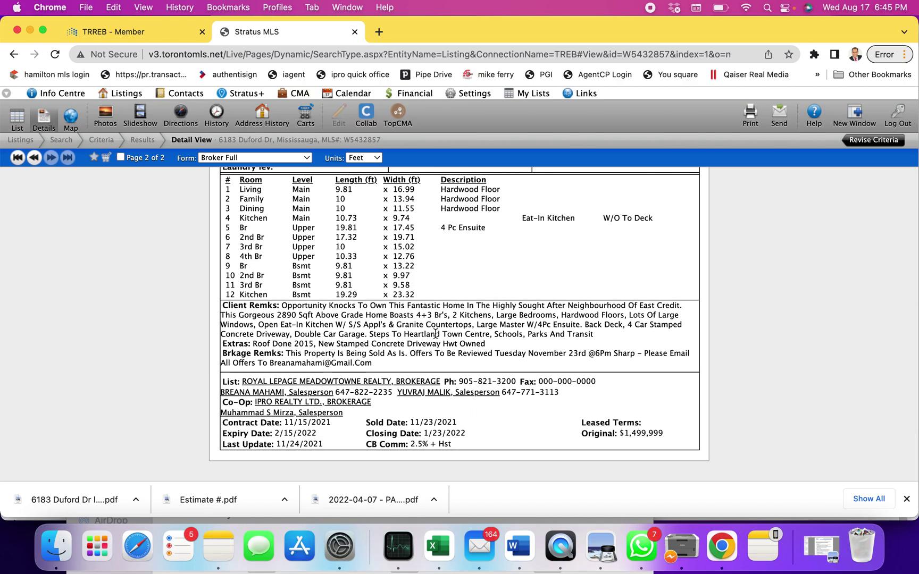
pyautogui.scroll(10, 434, 335)
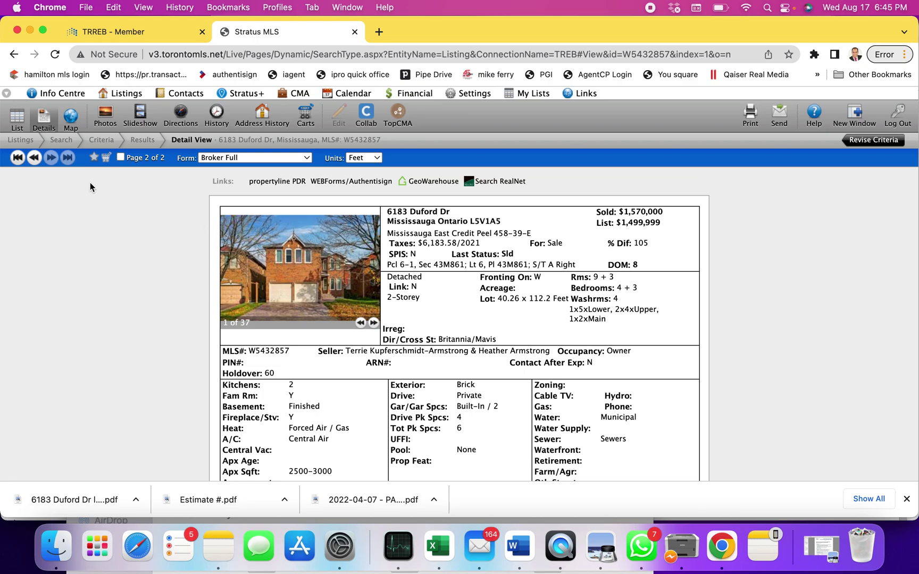
pyautogui.click(137, 141)
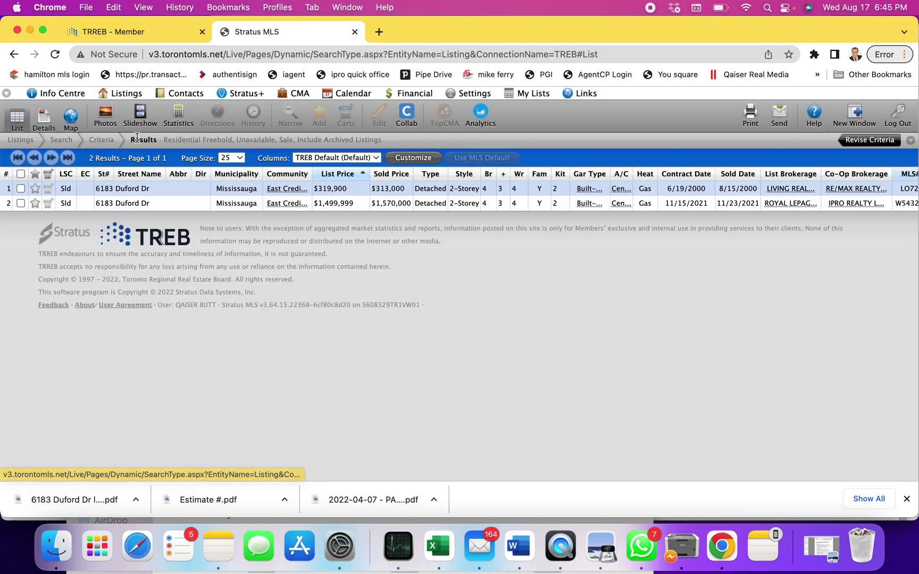
pyautogui.click(126, 192)
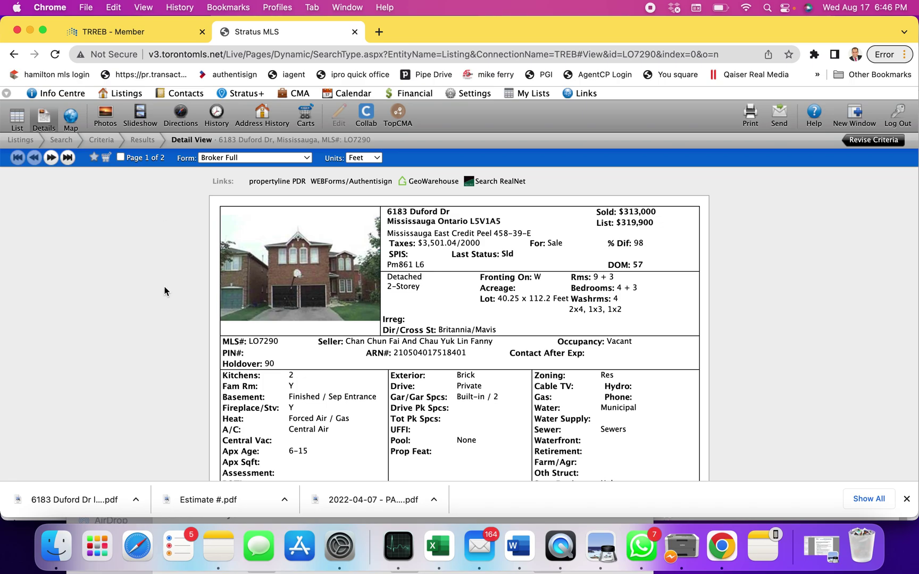
pyautogui.scroll(-3, 119, 358)
pyautogui.scroll(-6, 119, 357)
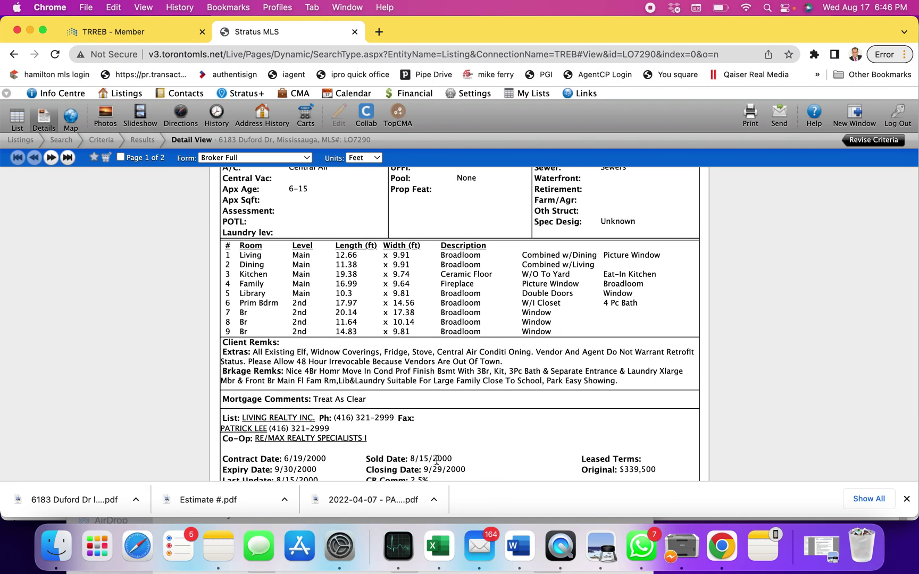
pyautogui.scroll(10, 163, 385)
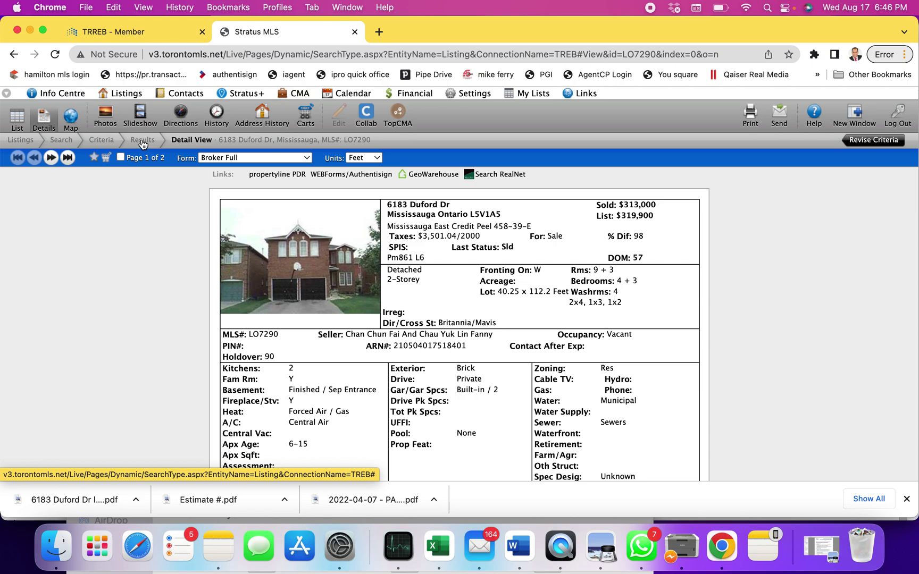
pyautogui.click(142, 141)
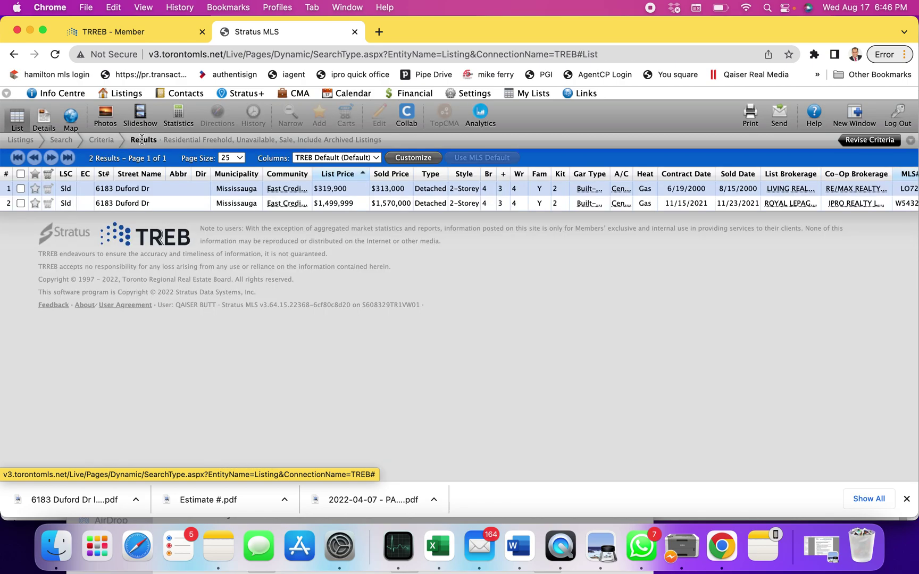
pyautogui.click(101, 140)
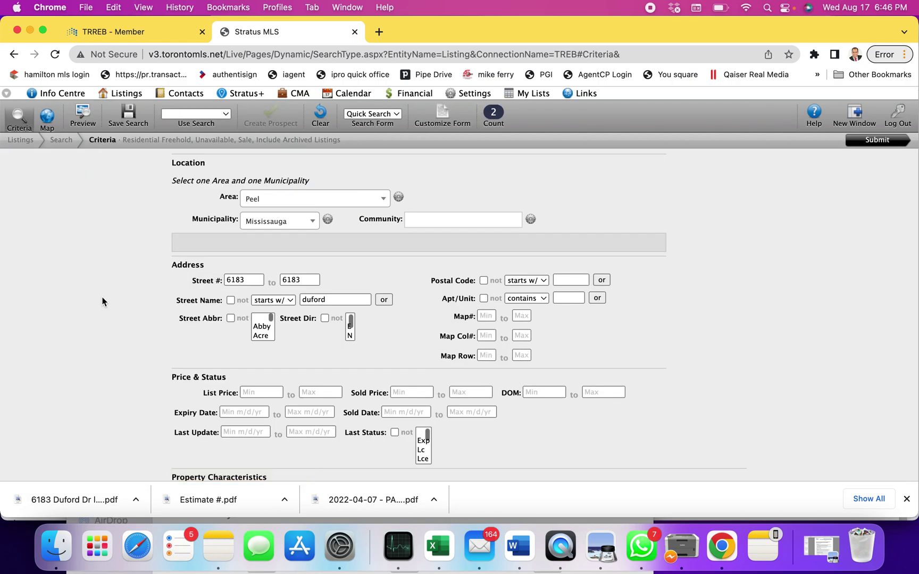
pyautogui.doubleClick(249, 282)
pyautogui.press('BackSpace')
pyautogui.doubleClick(299, 280)
pyautogui.press('BackSpace')
pyautogui.doubleClick(320, 300)
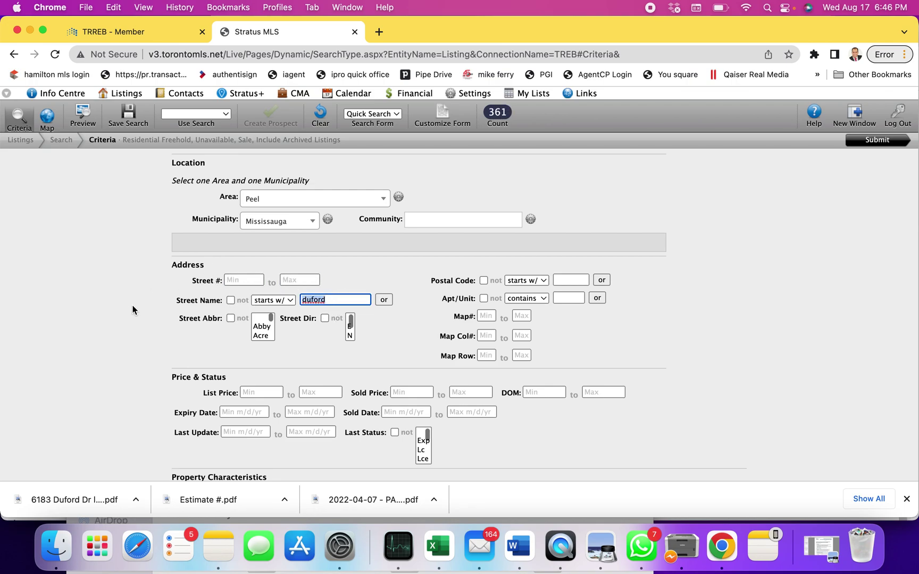
pyautogui.press('BackSpace')
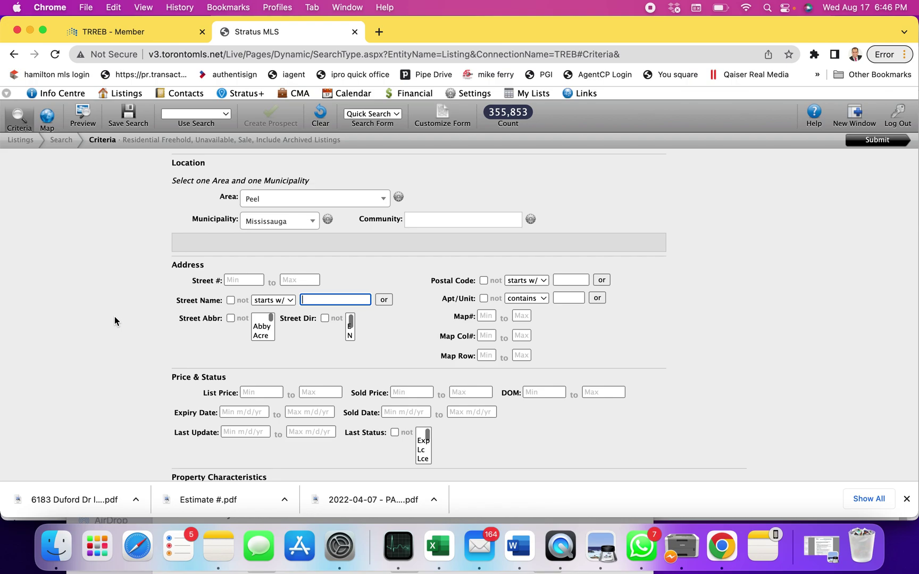
# - Set the Community to Churchill Meadows via its 'ch' suggestion, cutting the count to 19,279
pyautogui.scroll(-1, 115, 316)
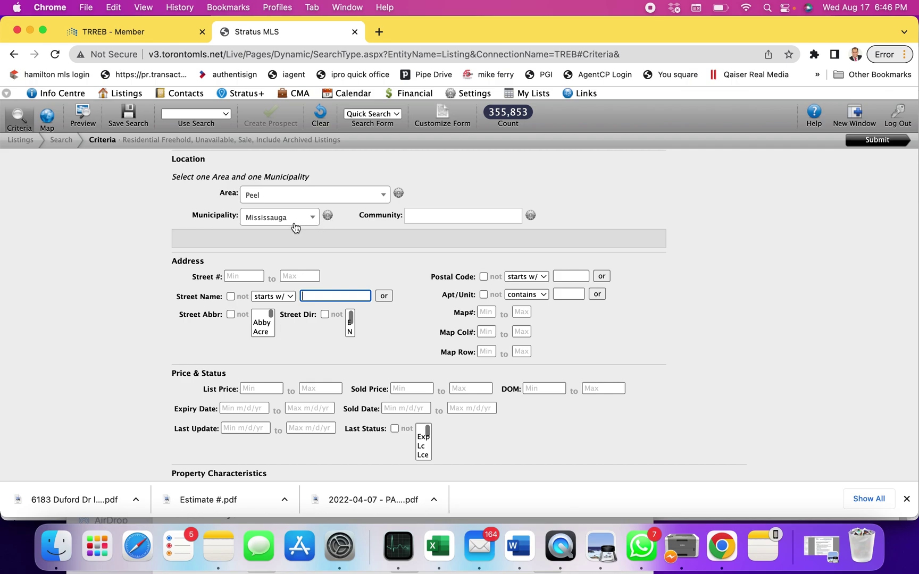
pyautogui.click(449, 217)
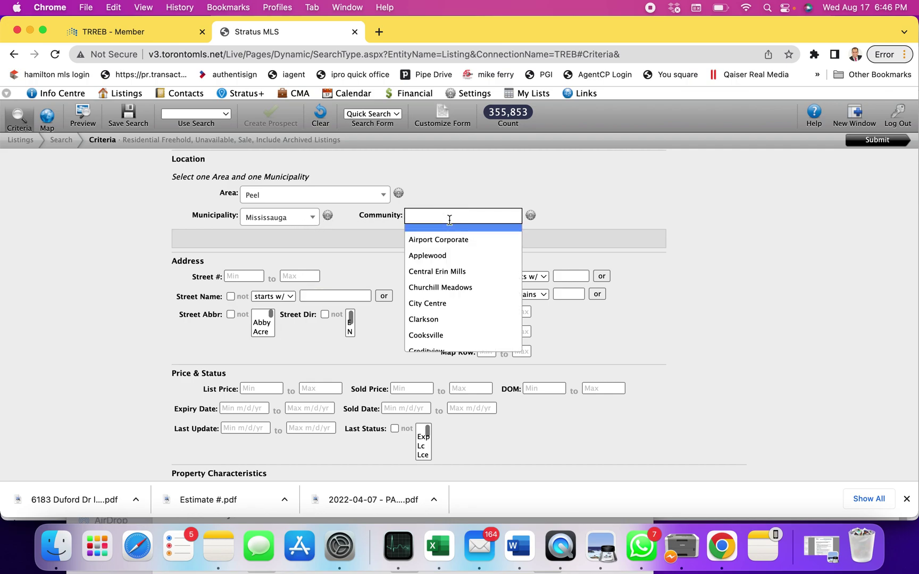
pyautogui.write('ch')
pyautogui.click(449, 234)
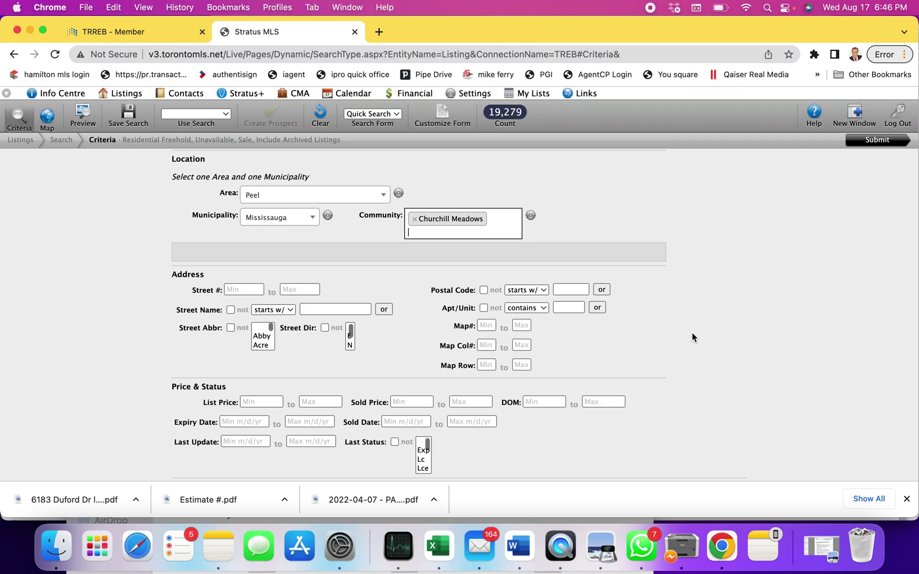
# - Enter t-30 as the Last Update minimum and close the calendar
pyautogui.scroll(-3, 692, 336)
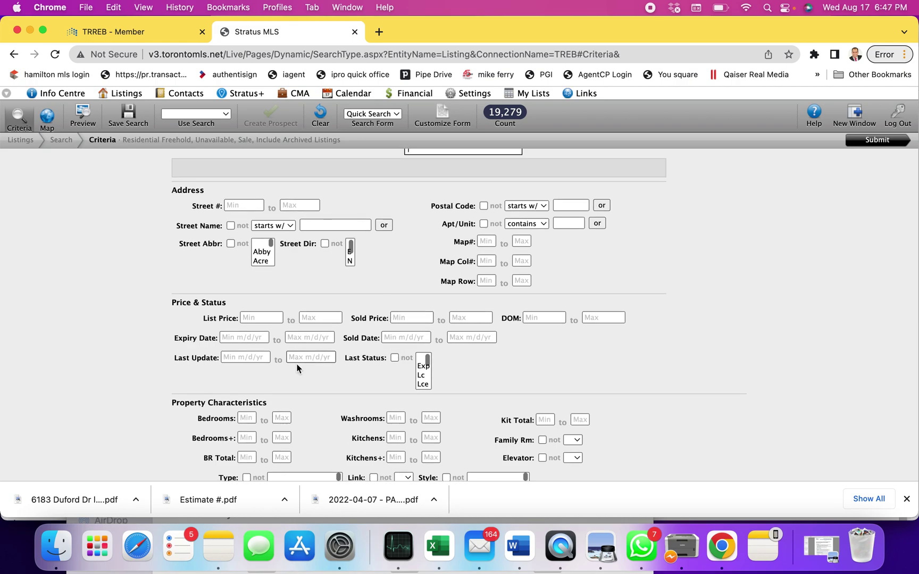
pyautogui.click(239, 357)
pyautogui.write('t-30')
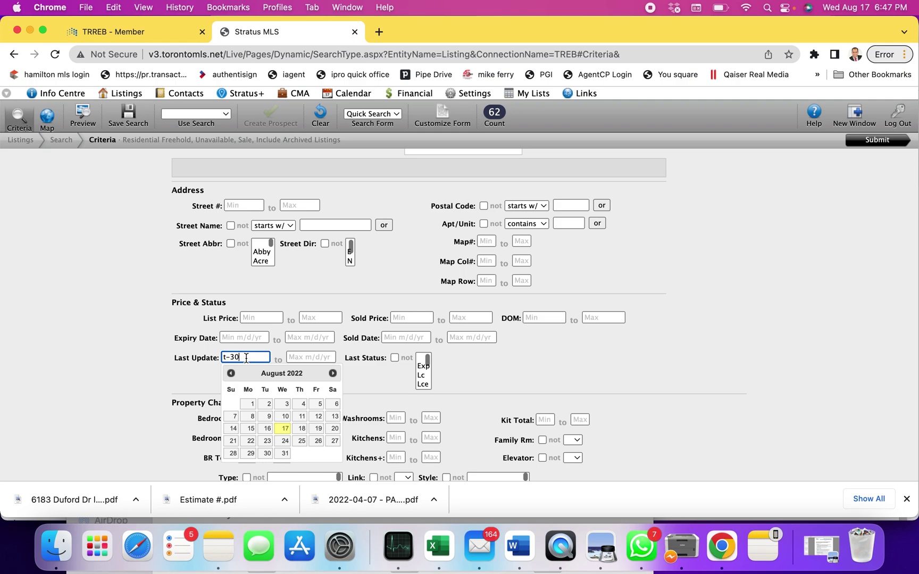
pyautogui.click(370, 375)
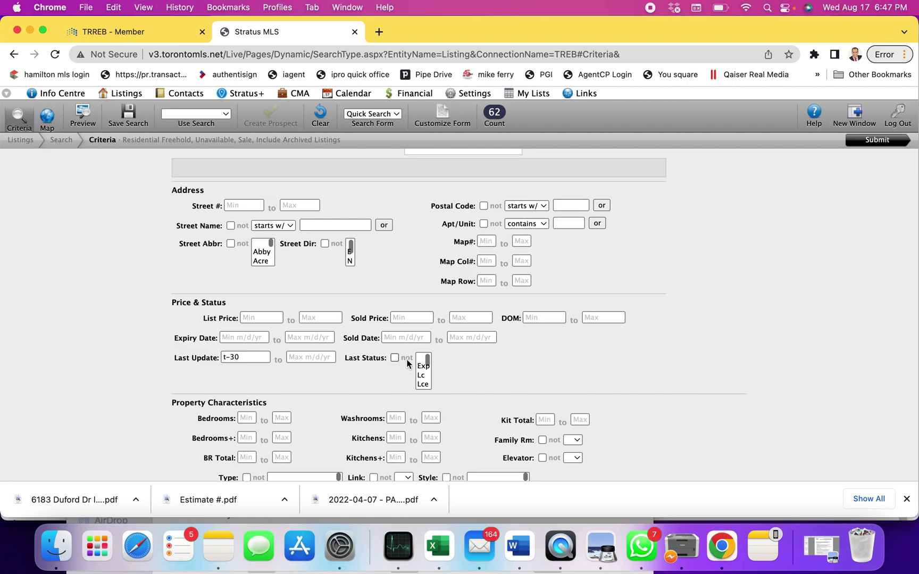
# - Choose the sold statuses in the Last Status list, narrowing results to 27 listings
pyautogui.click(423, 366)
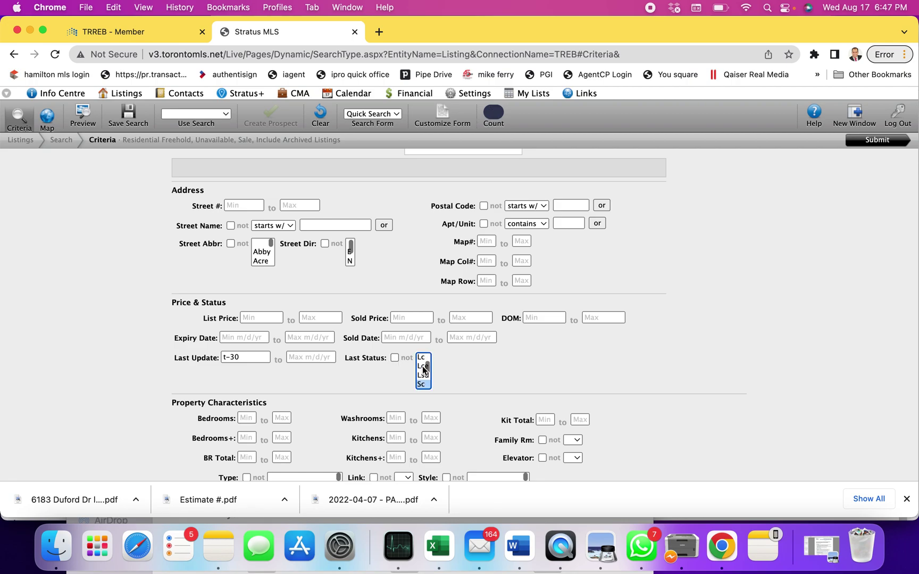
pyautogui.press('Down')
pyautogui.press('Down')
pyautogui.press('Down')
pyautogui.press('Down')
pyautogui.press('Down')
pyautogui.press('Down')
pyautogui.click(242, 357)
pyautogui.scroll(2, 675, 224)
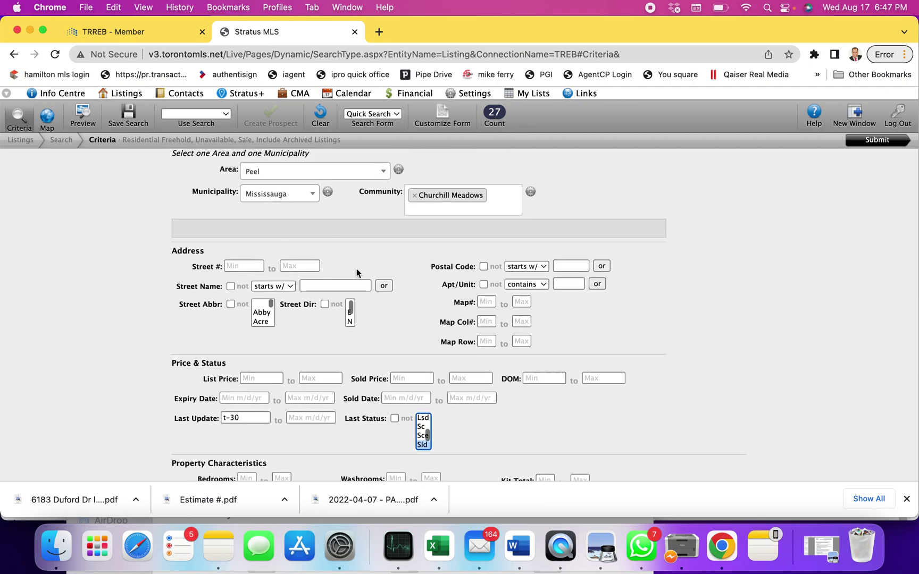
# - Select Semi-Detached in the Type list, reducing the count from 27 to 15 listings
pyautogui.scroll(-2, 698, 384)
pyautogui.scroll(-3, 697, 384)
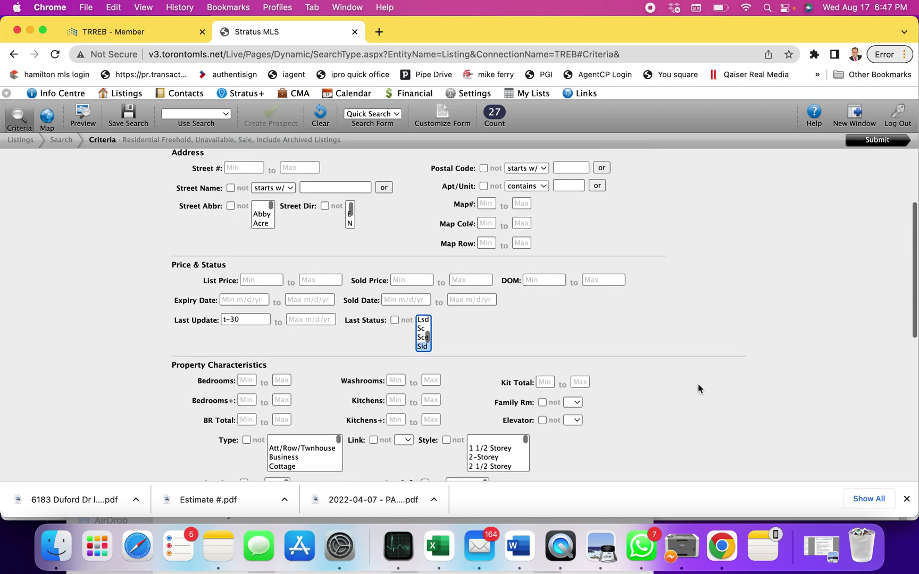
pyautogui.scroll(1, 698, 384)
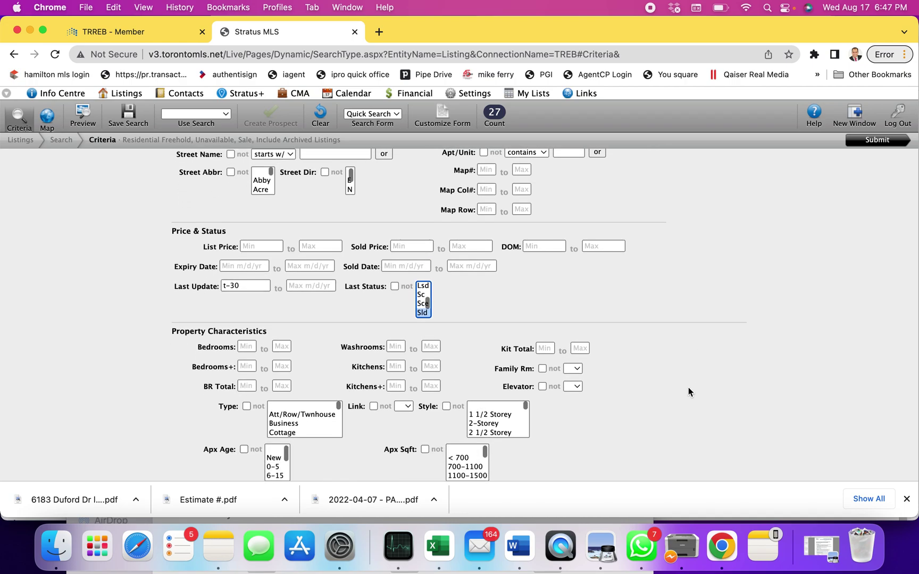
pyautogui.click(306, 419)
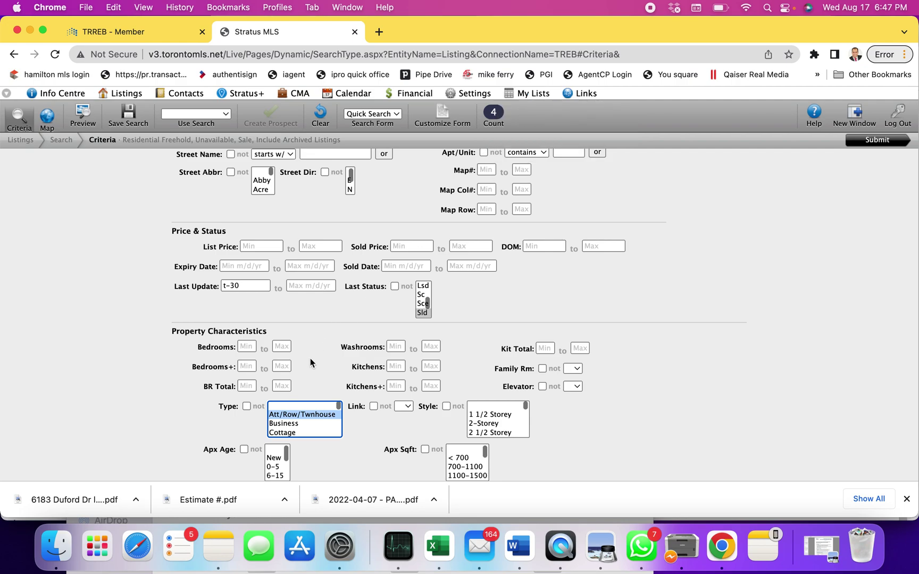
pyautogui.scroll(-1, 310, 363)
pyautogui.scroll(-2, 297, 392)
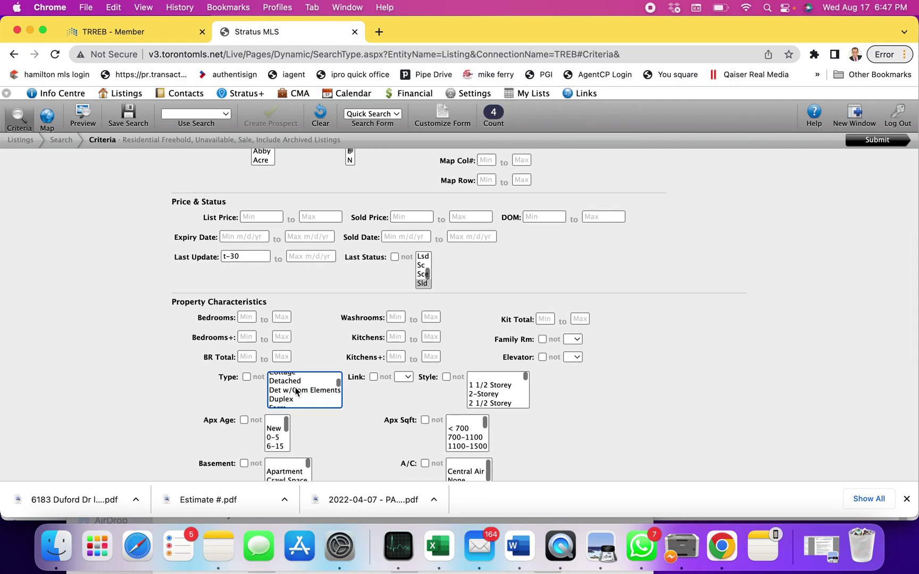
pyautogui.click(292, 382)
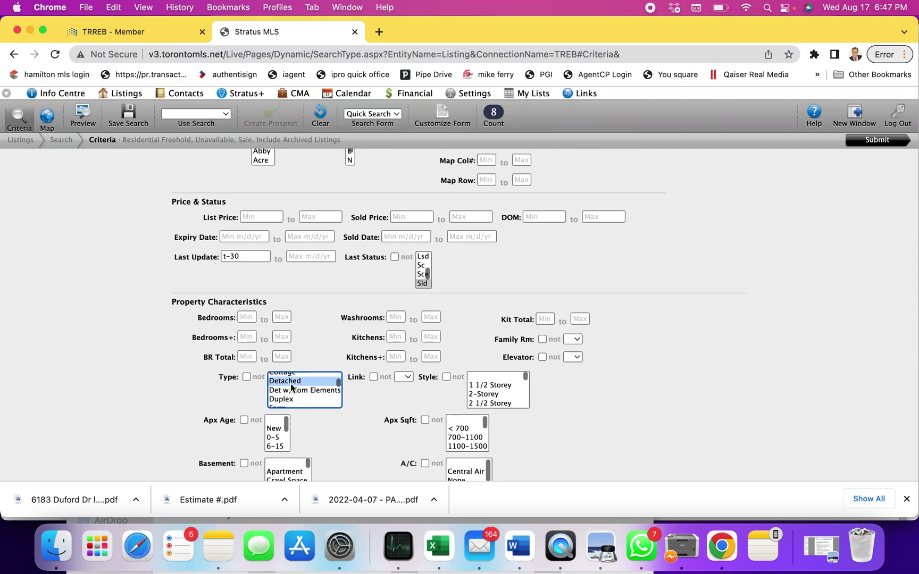
pyautogui.scroll(-5, 290, 387)
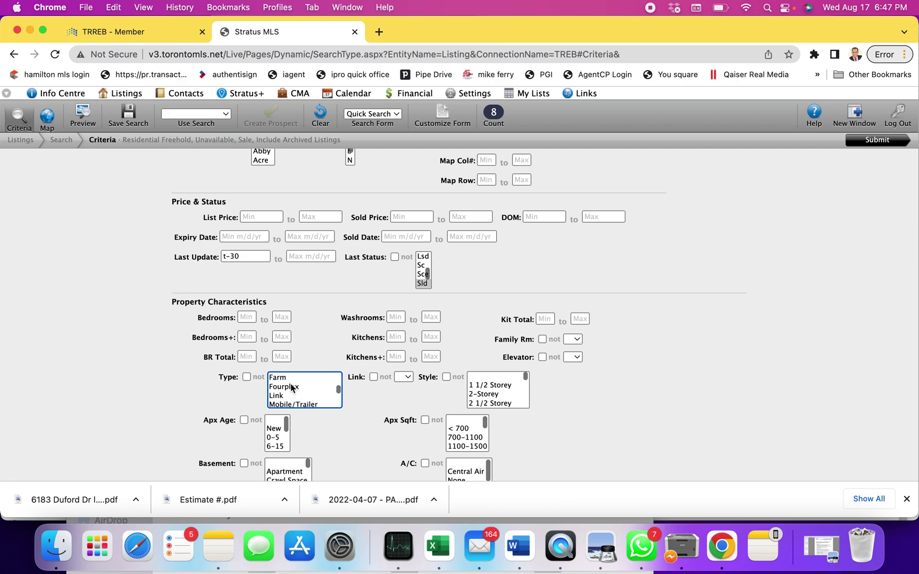
pyautogui.scroll(-1, 291, 388)
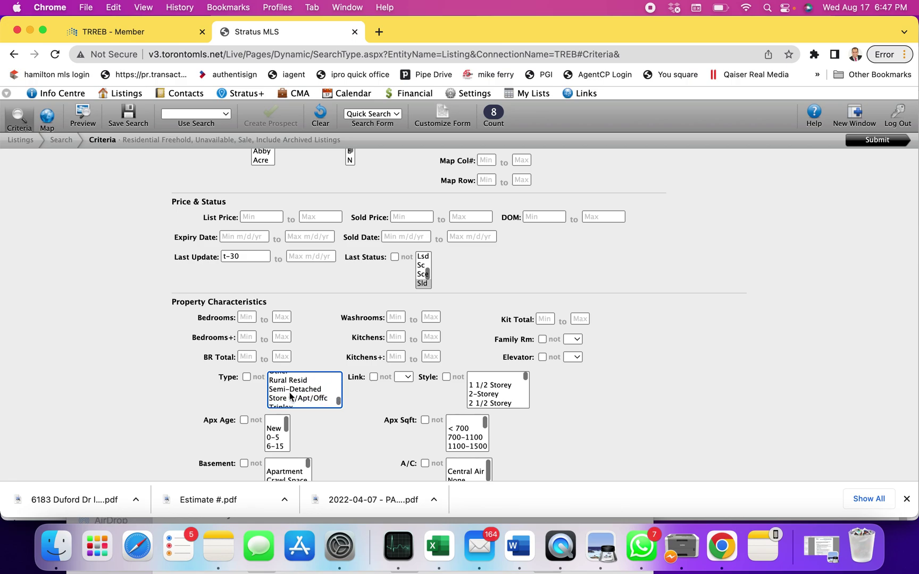
pyautogui.click(291, 392)
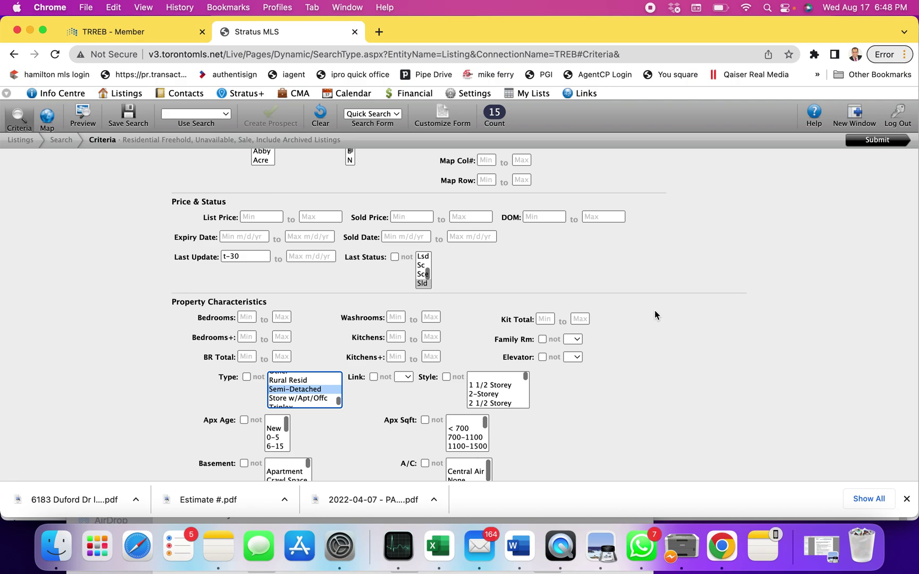
pyautogui.scroll(2, 654, 310)
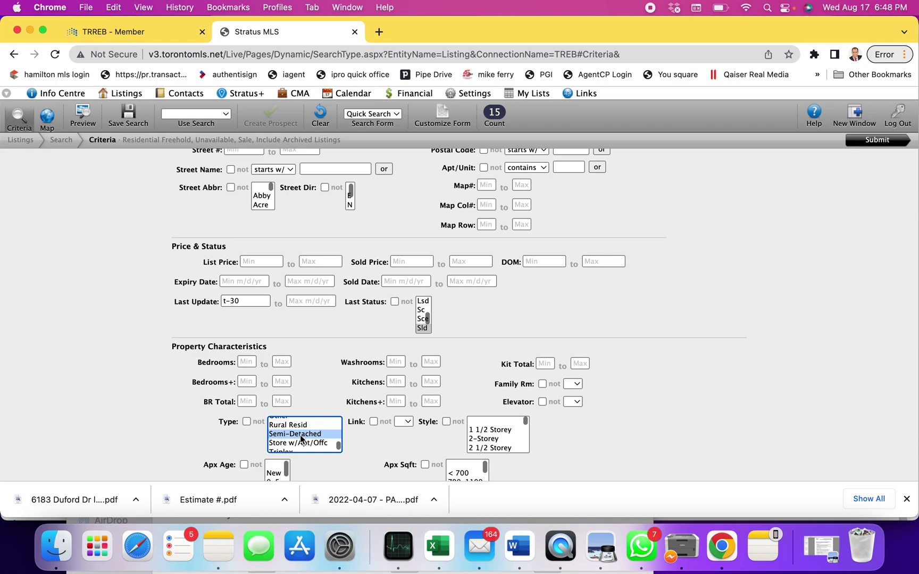
# - Change Last Update from t-30 to t-7, submit for 9 results, then return to criteria
pyautogui.click(251, 302)
pyautogui.write('t-30')
pyautogui.press('BackSpace')
pyautogui.press('BackSpace')
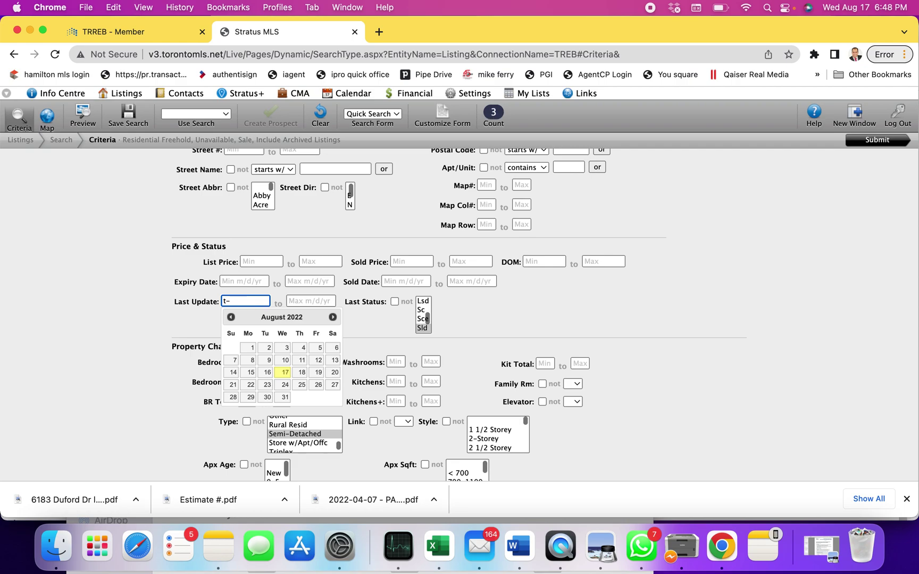
pyautogui.write('7')
pyautogui.click(673, 369)
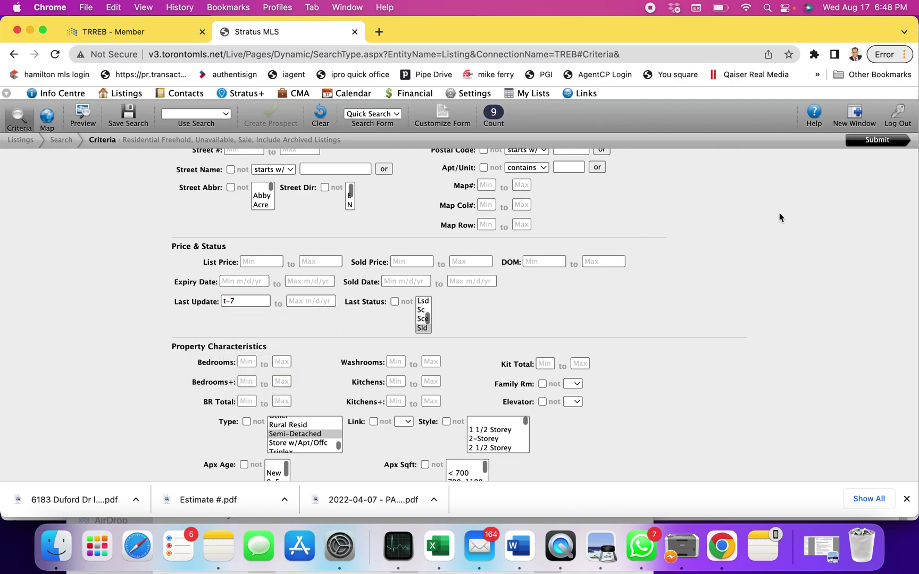
pyautogui.click(860, 142)
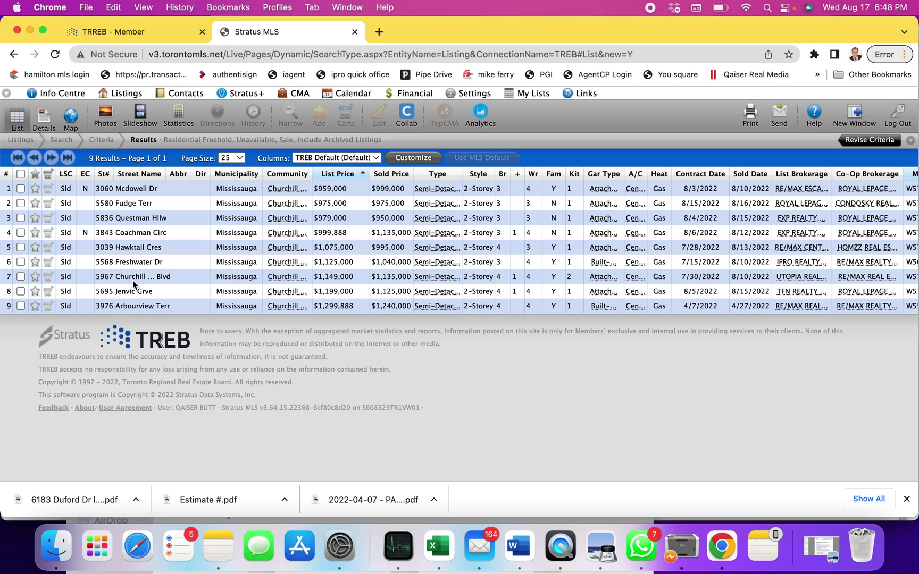
pyautogui.click(102, 143)
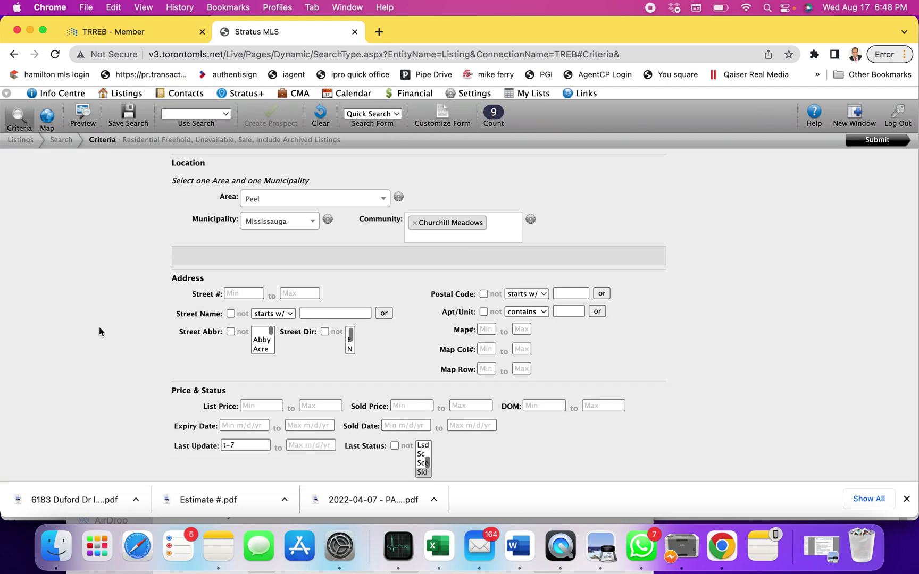
# - Switch Last Status to Ter and submit, showing 4 listings priced $1,149,000 to $1,249,999
pyautogui.scroll(-1, 100, 329)
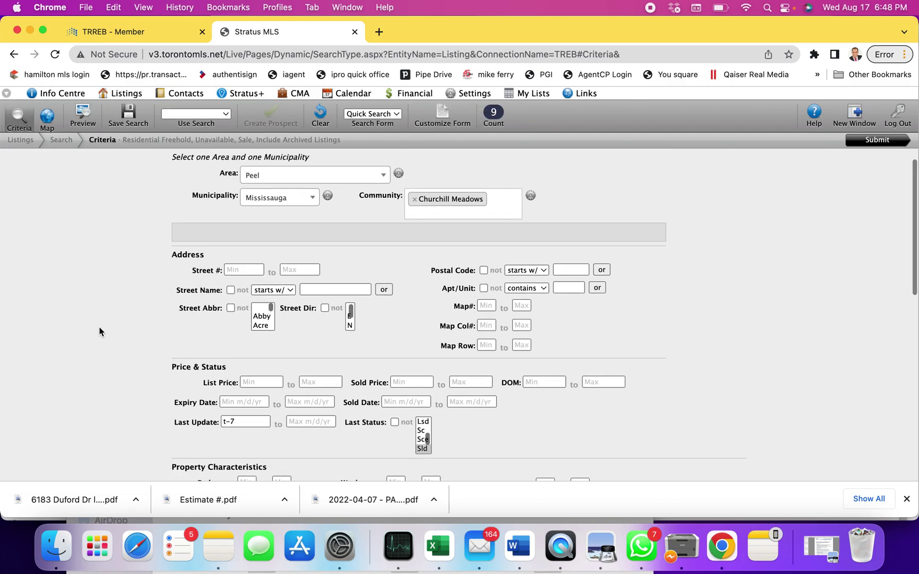
pyautogui.scroll(-1, 99, 330)
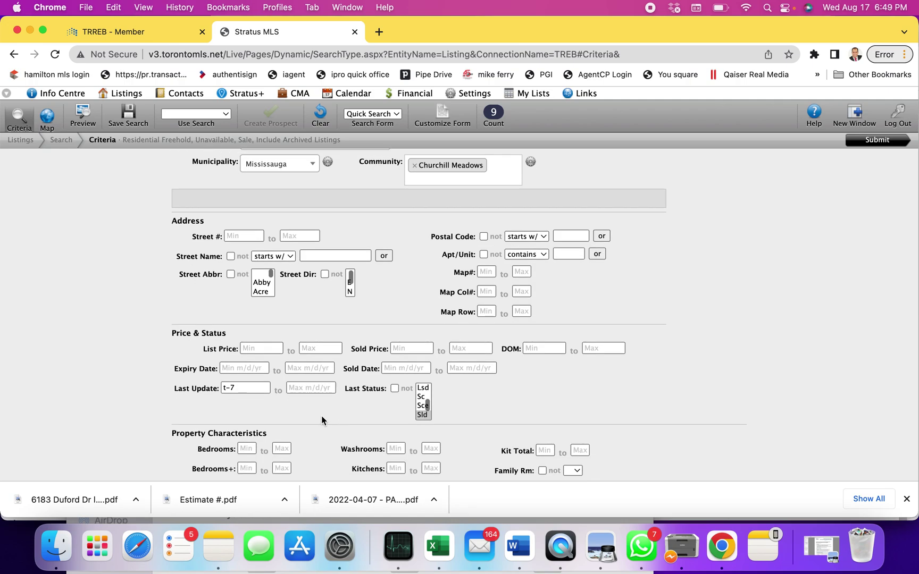
pyautogui.click(423, 398)
pyautogui.scroll(-2, 424, 401)
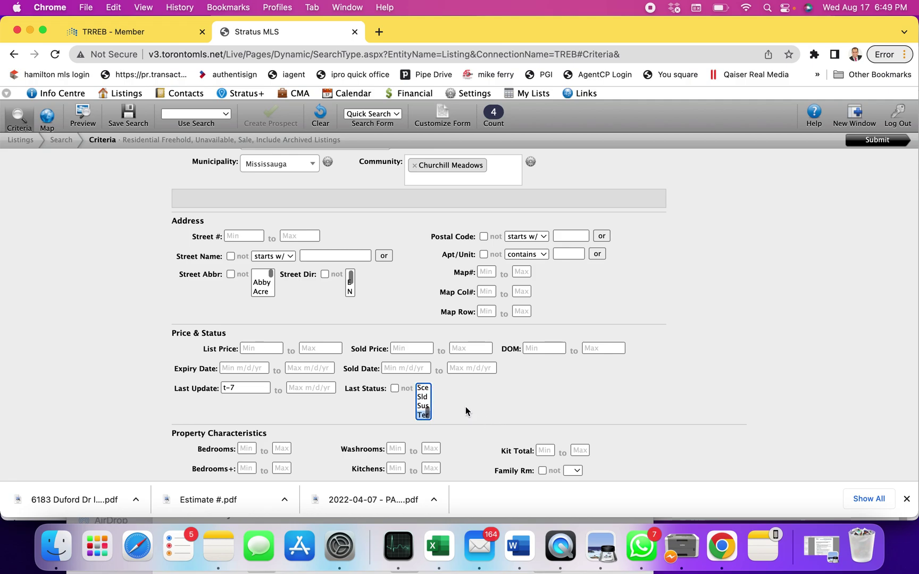
pyautogui.scroll(-2, 468, 414)
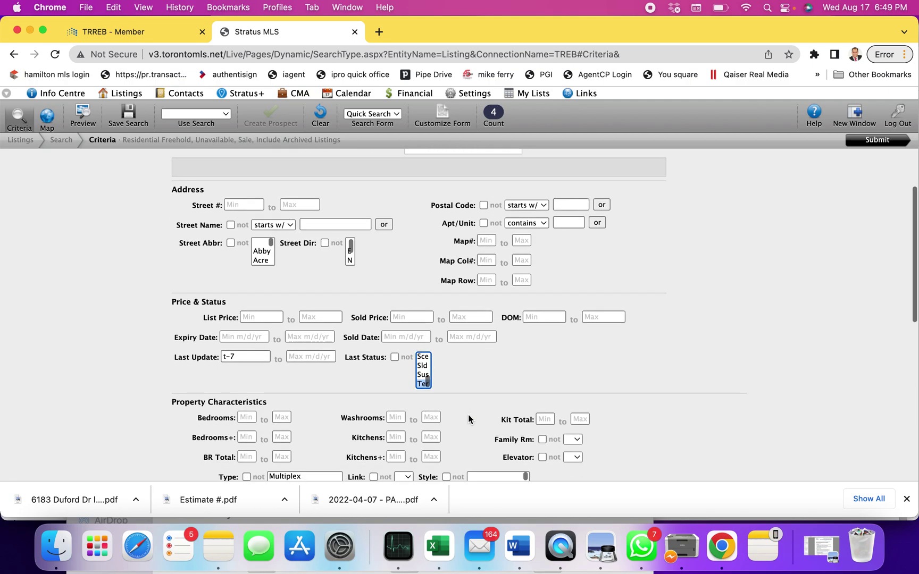
pyautogui.scroll(-1, 468, 414)
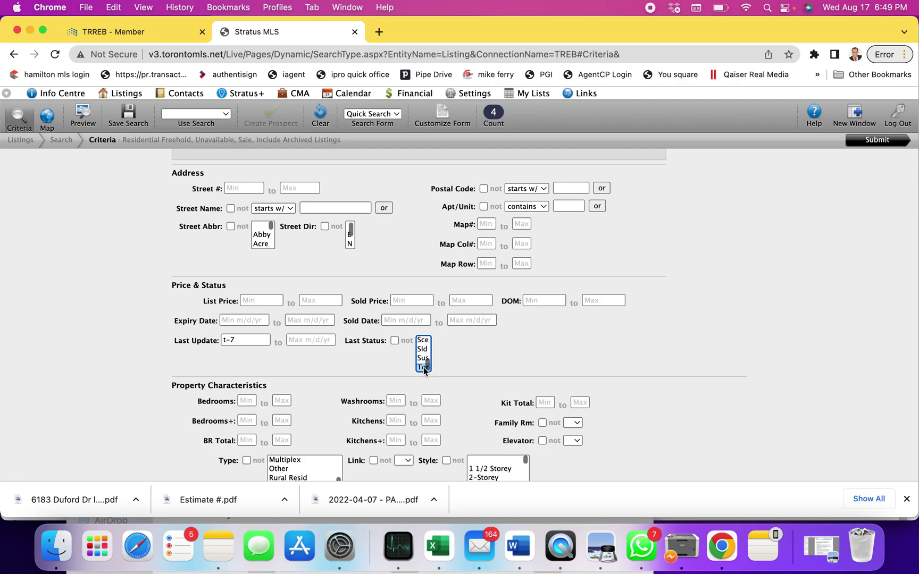
pyautogui.scroll(3, 390, 374)
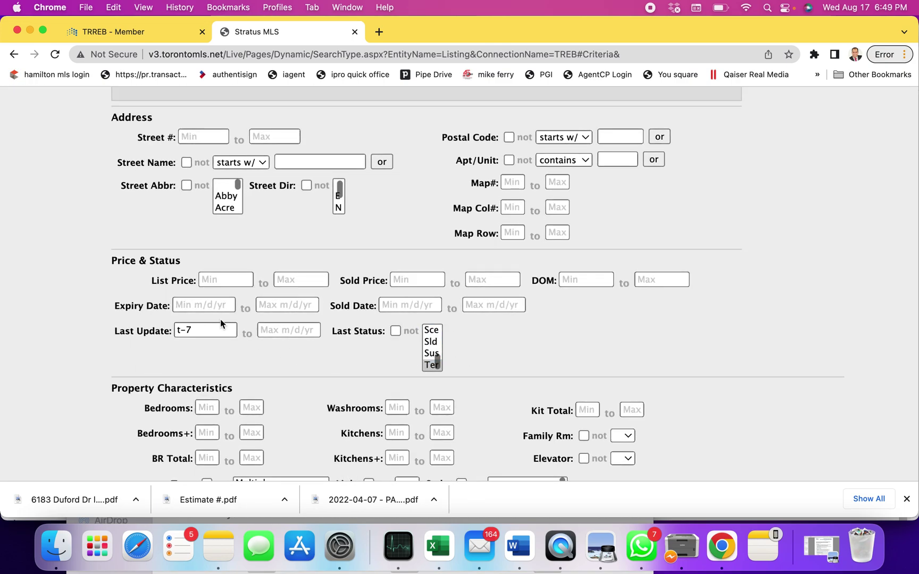
pyautogui.click(197, 331)
pyautogui.scroll(-3, 530, 355)
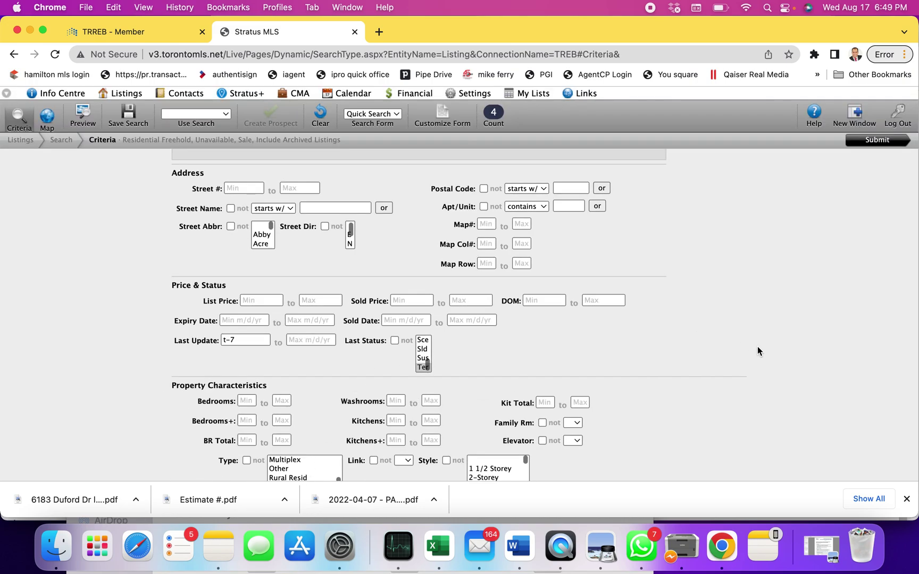
pyautogui.scroll(3, 757, 346)
pyautogui.scroll(1, 757, 346)
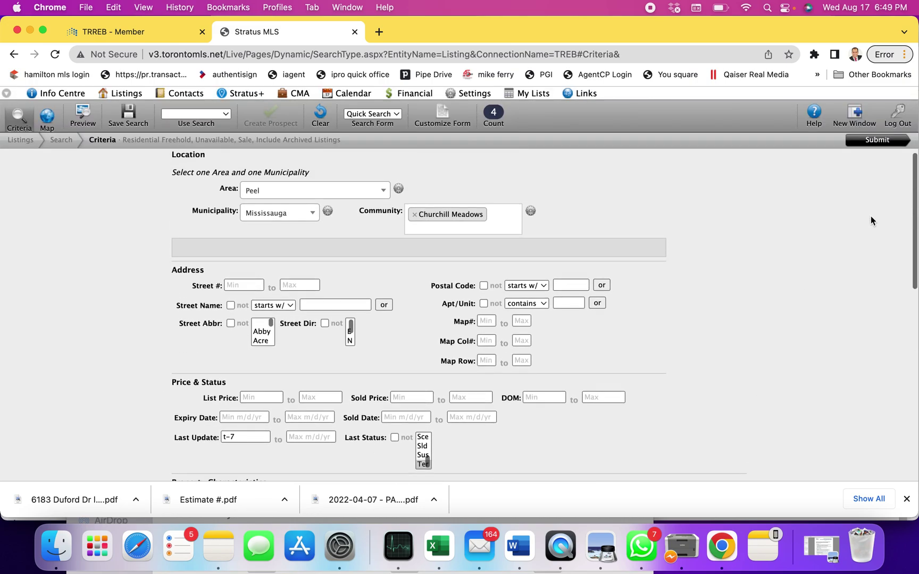
pyautogui.click(870, 143)
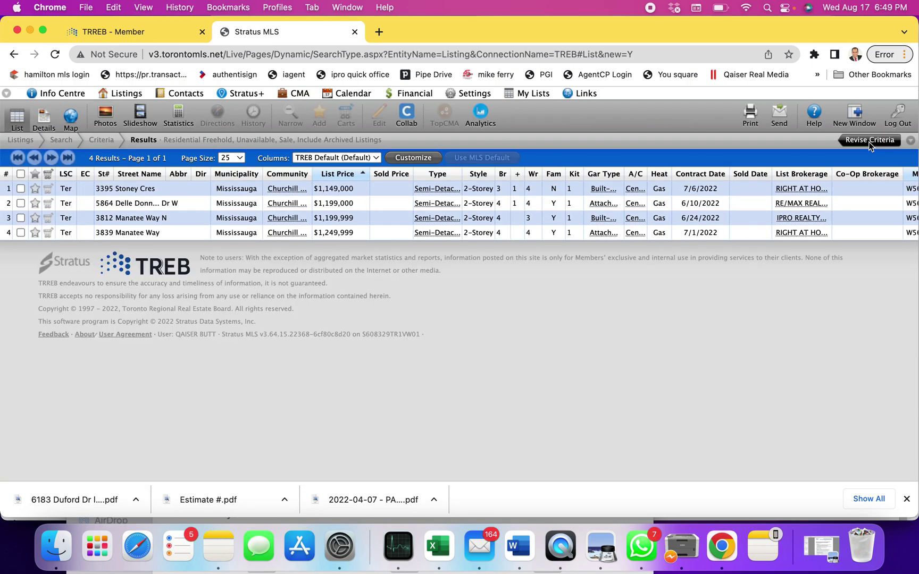
# - Return to the criteria form and open a new Listings > Search page
pyautogui.click(101, 141)
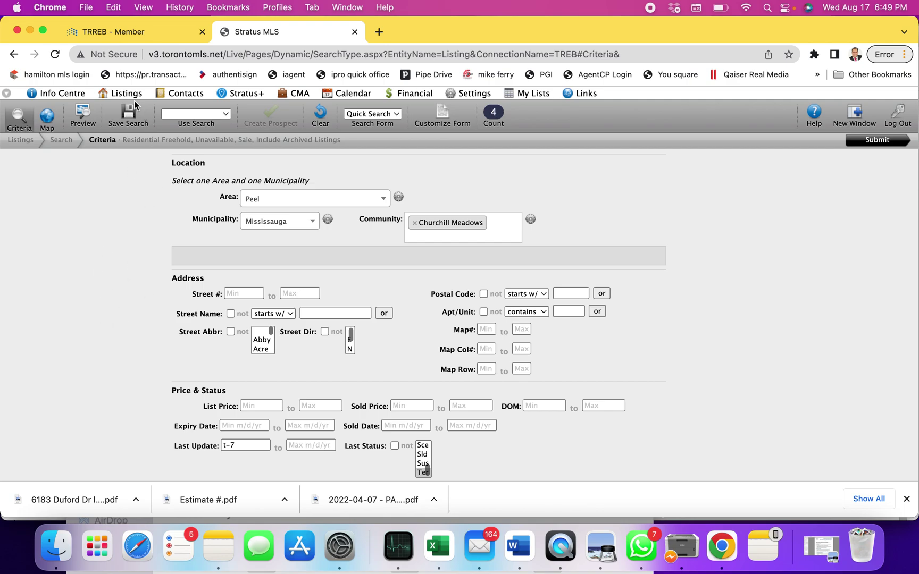
pyautogui.moveTo(131, 95)
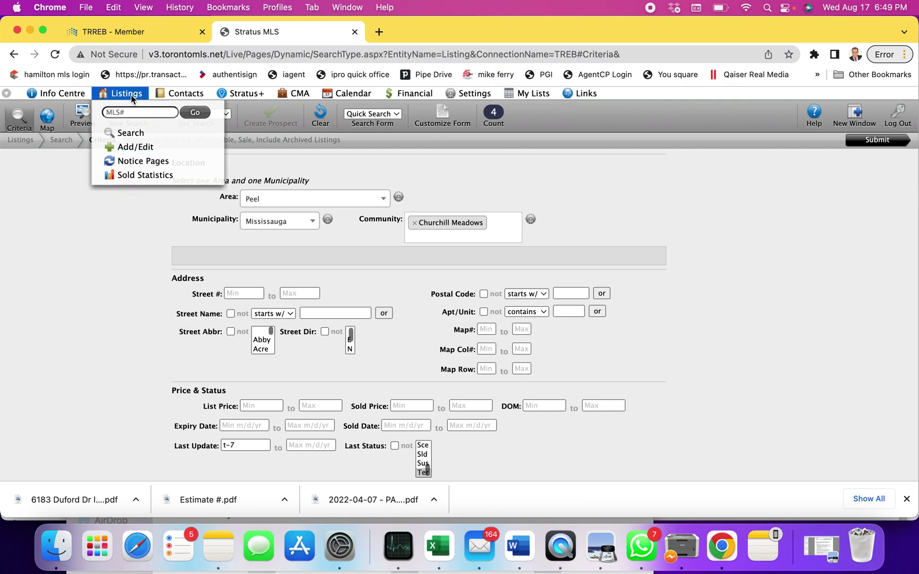
pyautogui.click(131, 134)
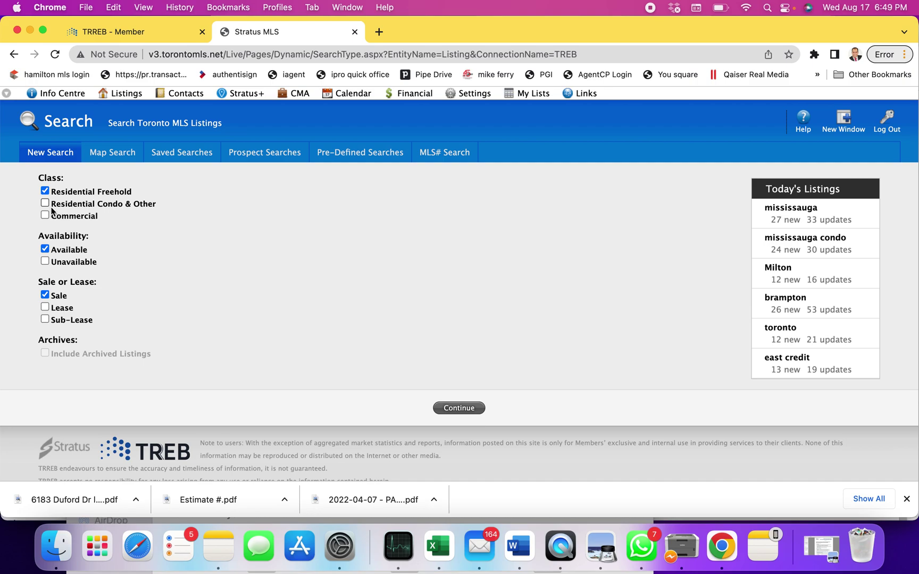
# - Check Unavailable and Include Archived Listings, then continue to a blank criteria form
pyautogui.click(45, 261)
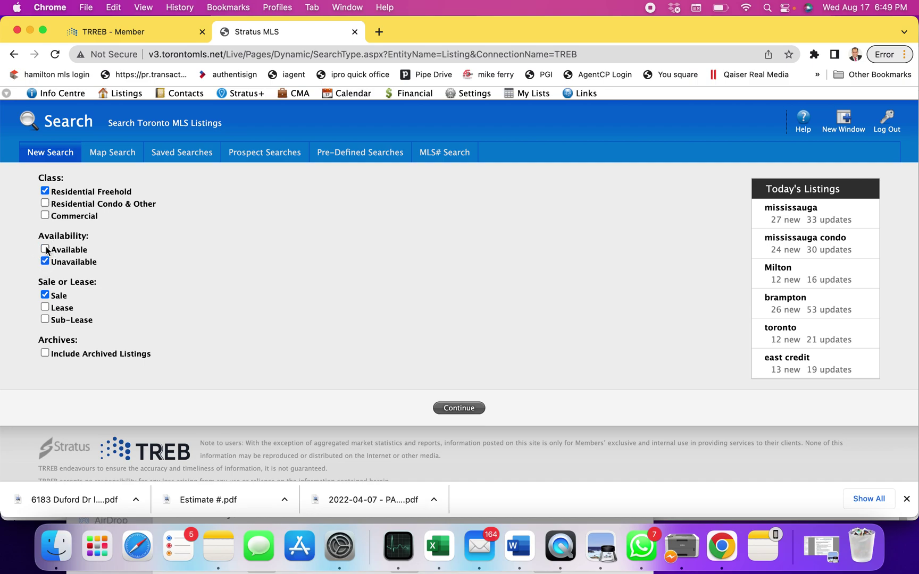
pyautogui.click(45, 353)
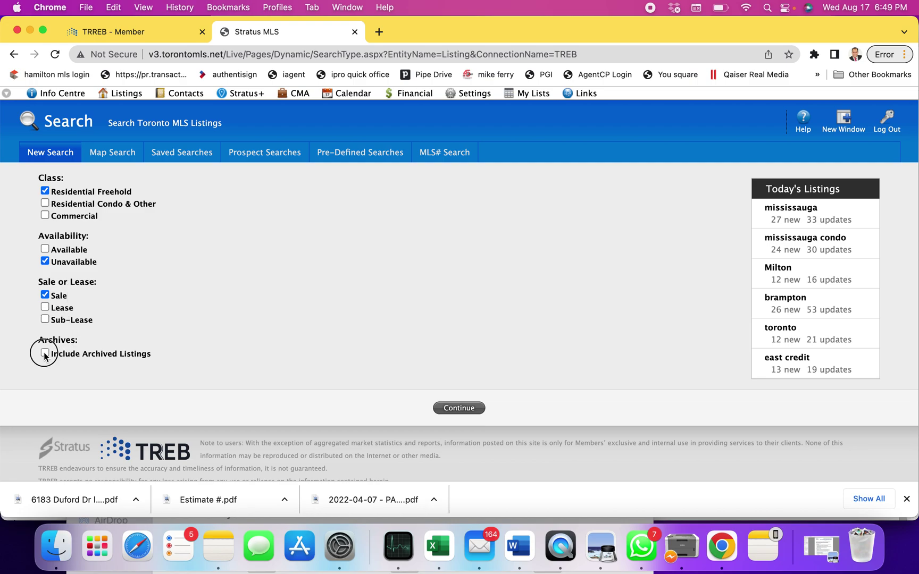
pyautogui.click(457, 406)
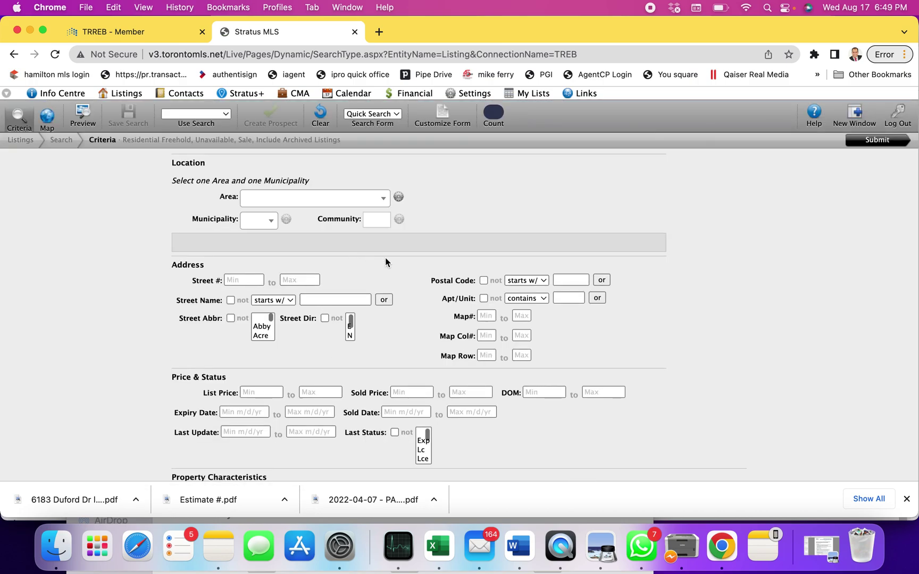
pyautogui.scroll(-2, 402, 330)
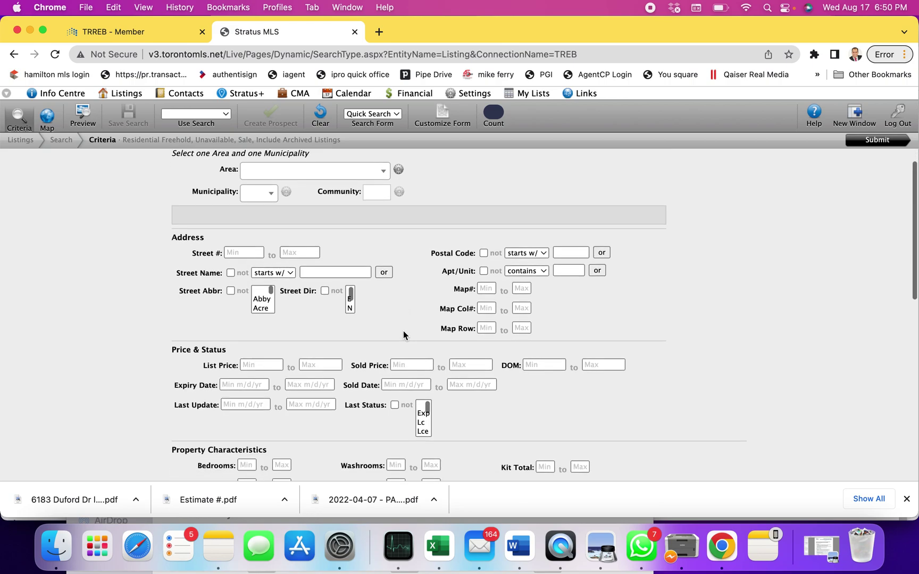
pyautogui.scroll(2, 422, 322)
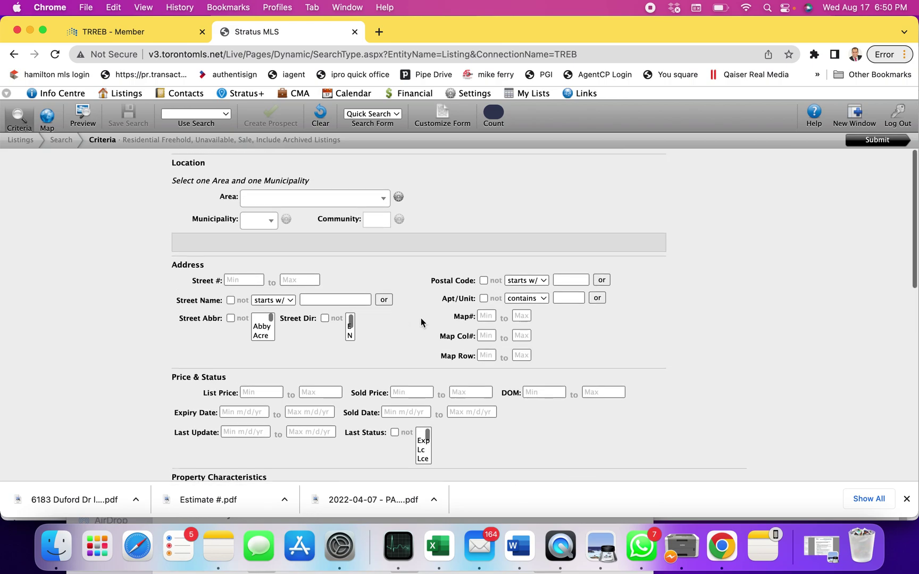